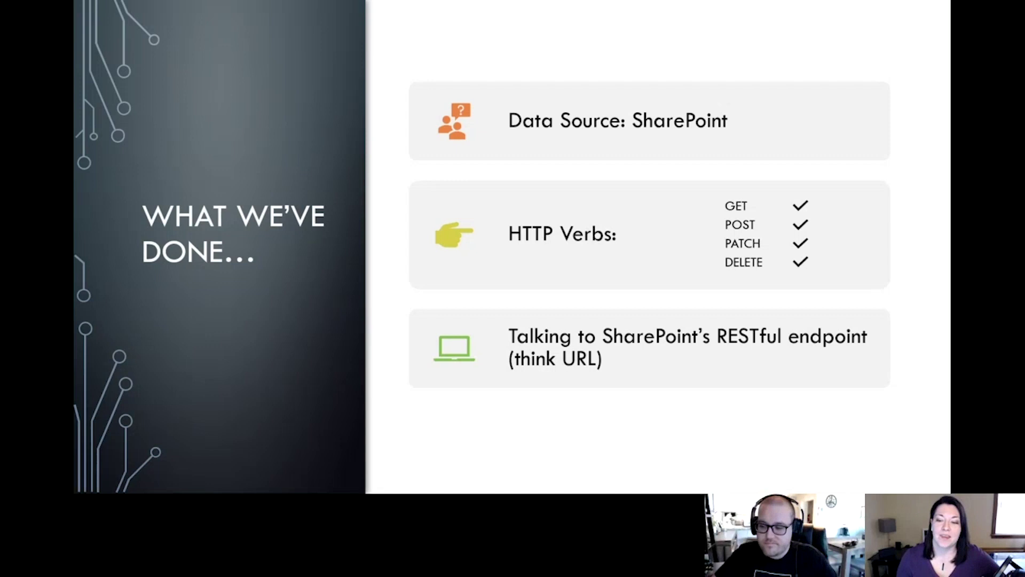
Finish the slide show and switch to the Northwind Traders Project Requests list in the Chrome browser
key(Right)
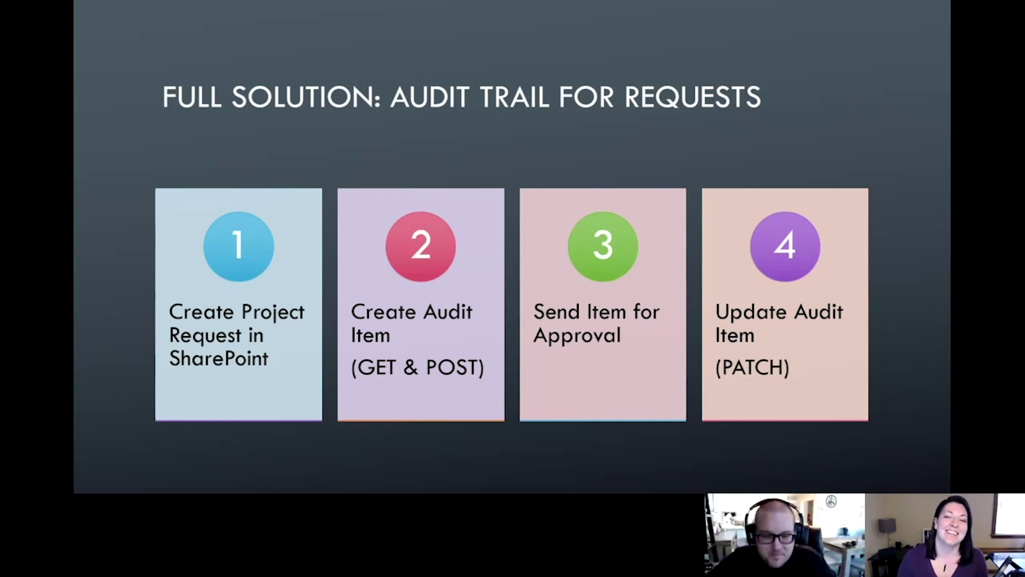
key(Right)
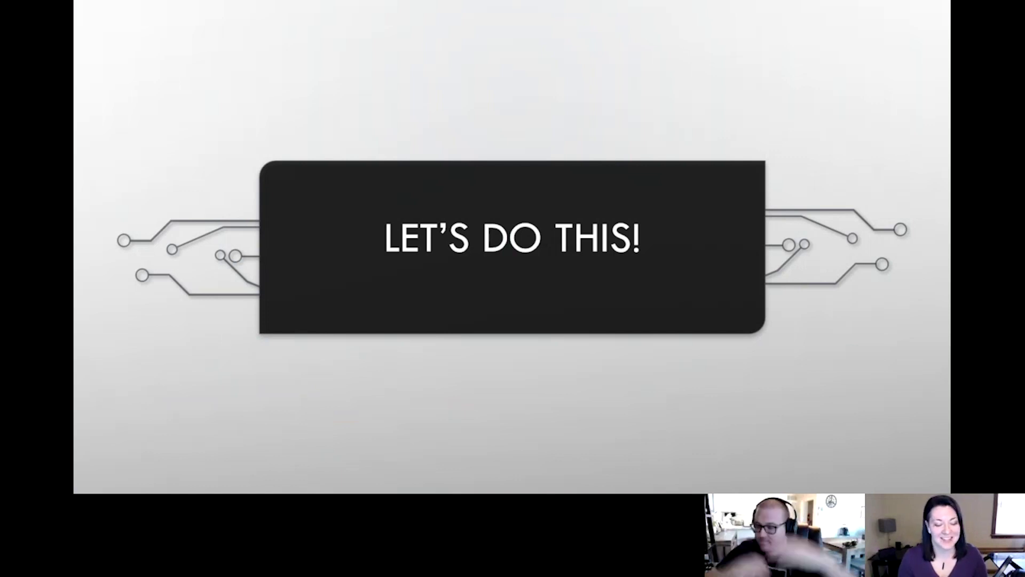
key(Escape)
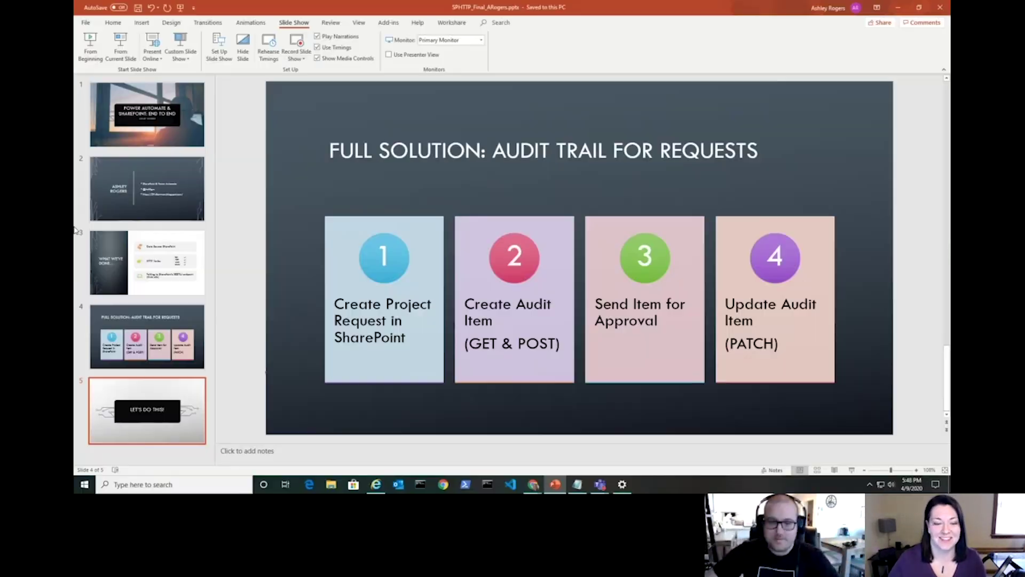
mouse_move(533, 484)
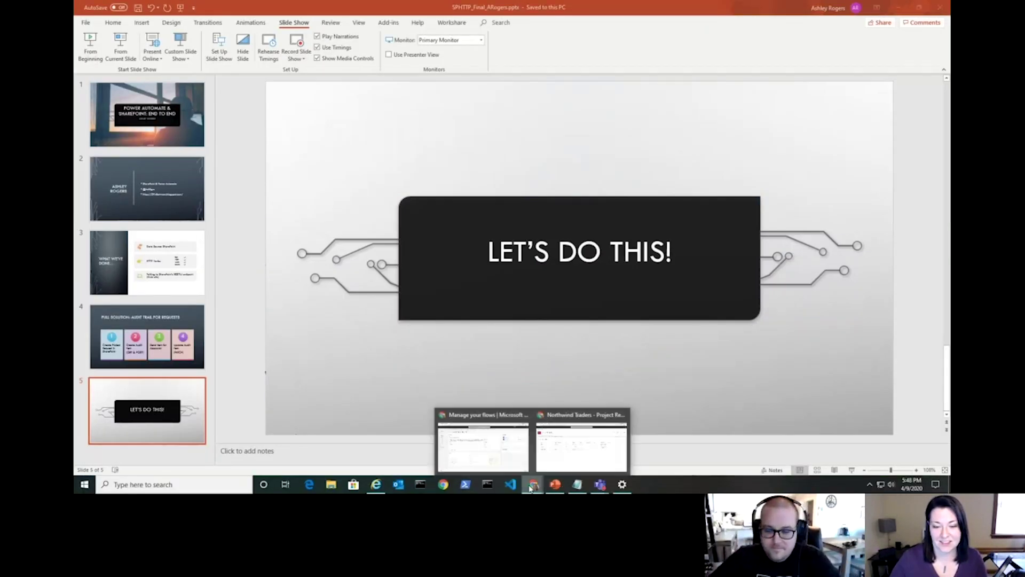
click(575, 450)
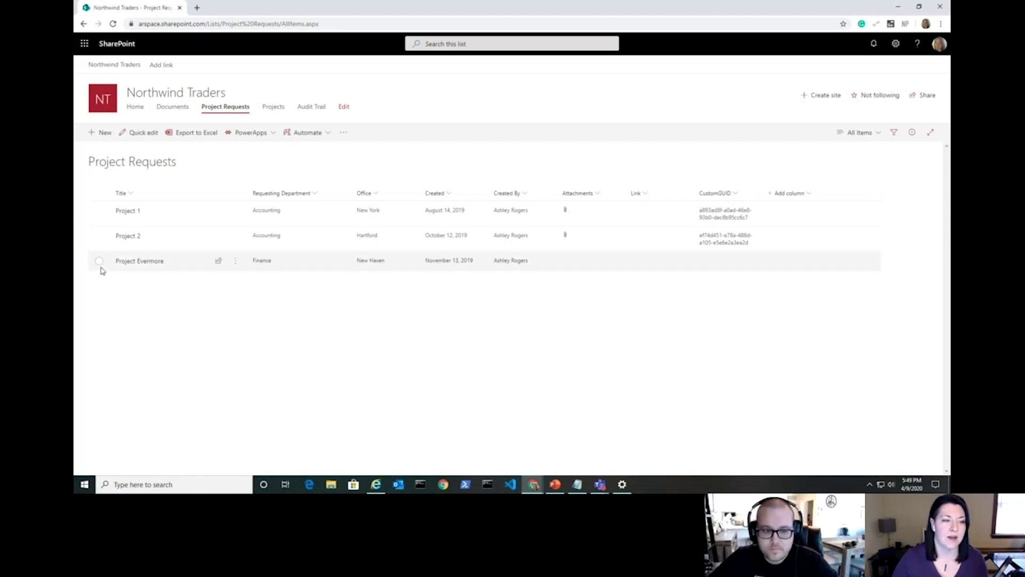
Select the Project Evermore request and display the automation flows available for it
click(325, 140)
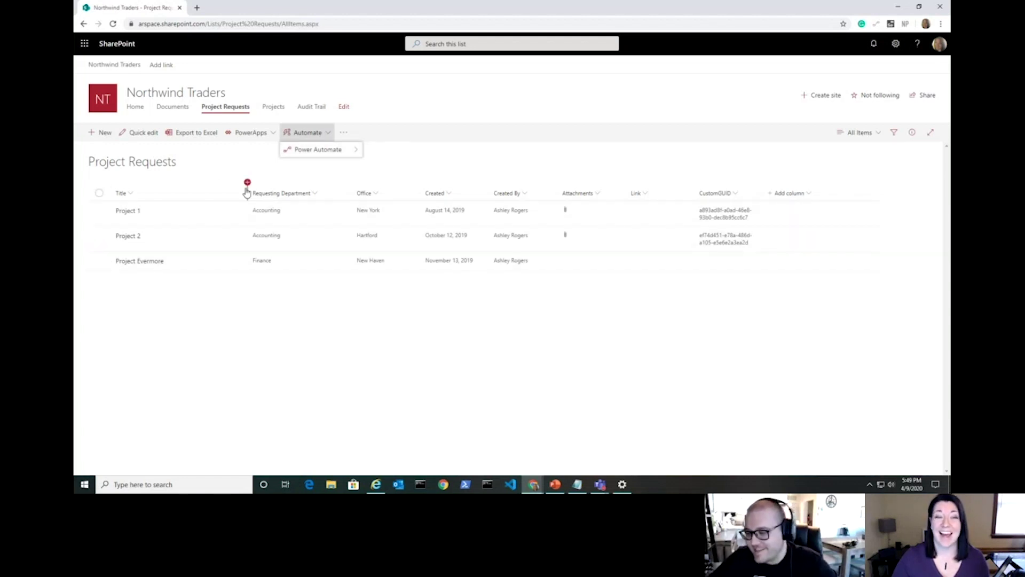
click(99, 262)
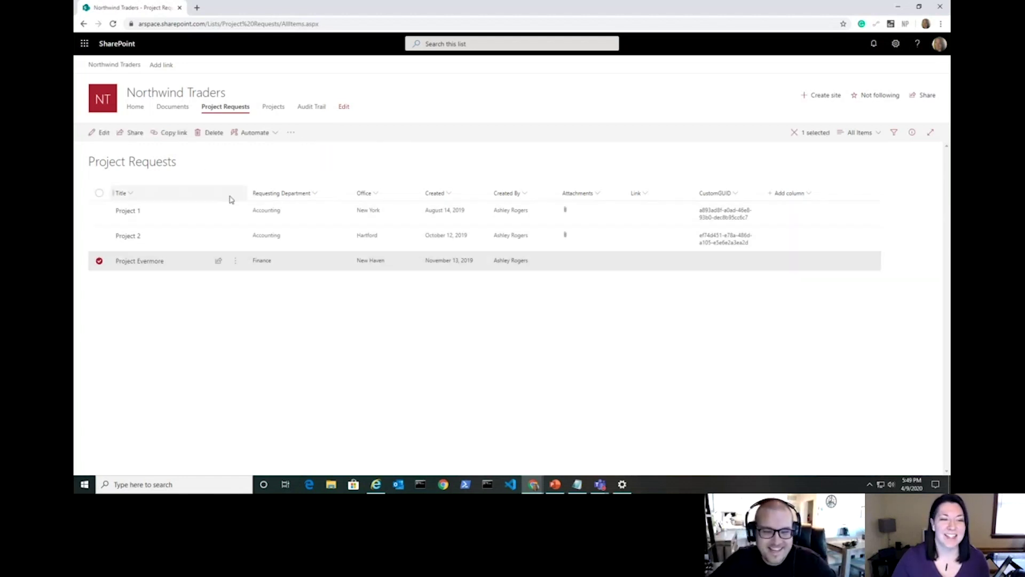
click(267, 135)
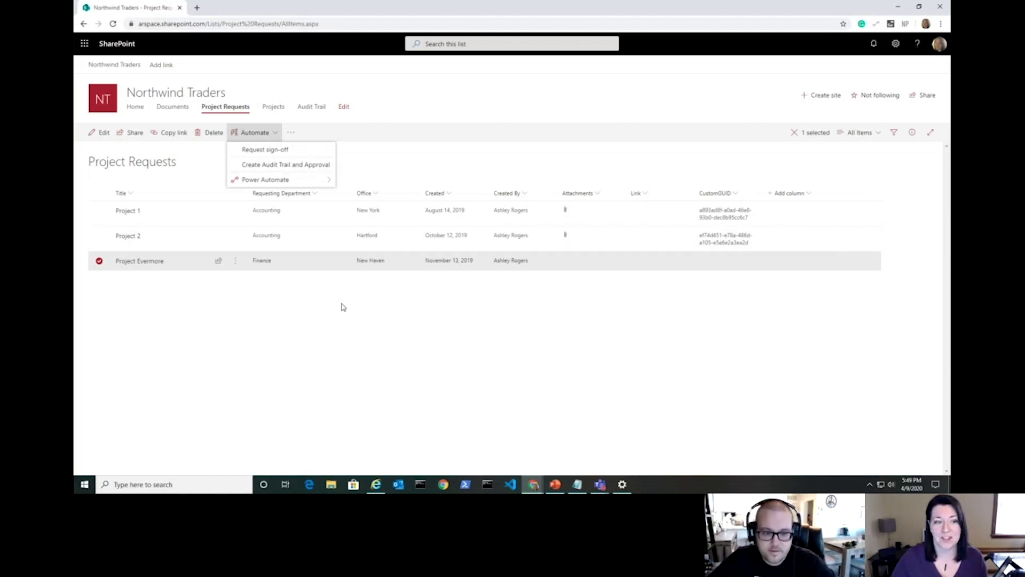
Switch to Power Automate and open the Create Audit Trail and Approval flow for editing
click(539, 484)
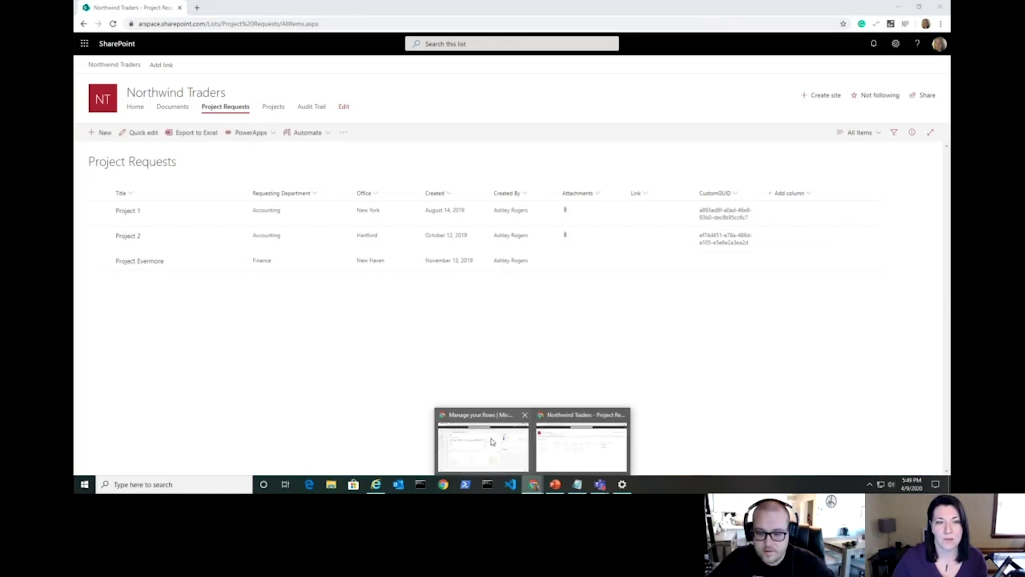
click(494, 439)
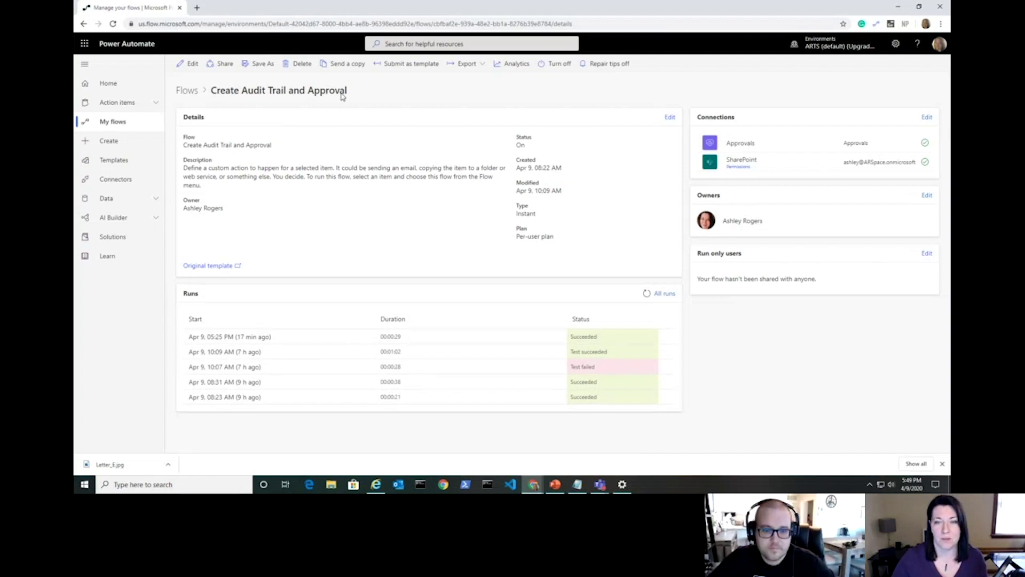
click(187, 69)
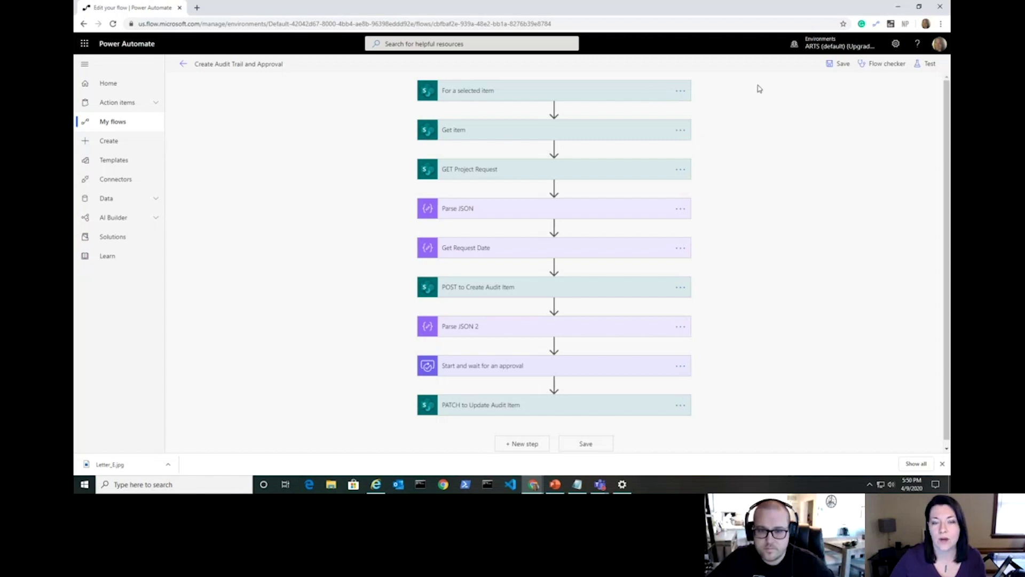
Review the site and list settings of the For a selected item trigger and the Get item action, then collapse both
click(584, 96)
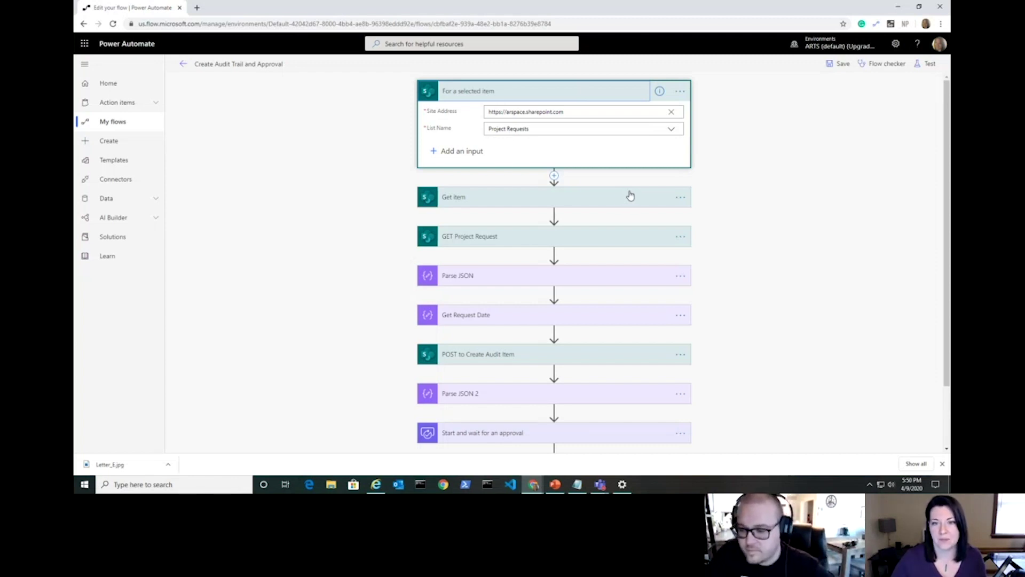
click(599, 201)
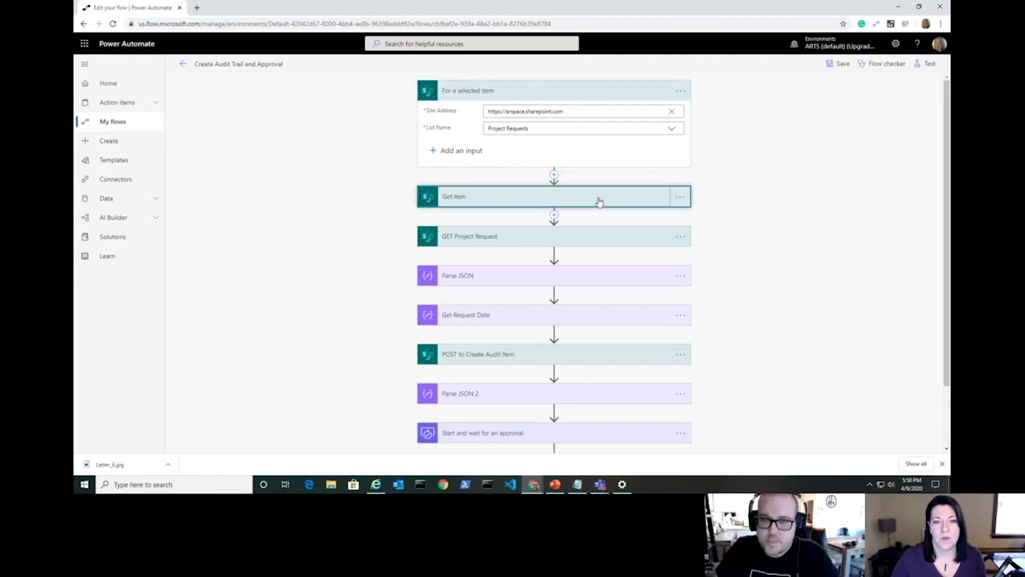
click(554, 202)
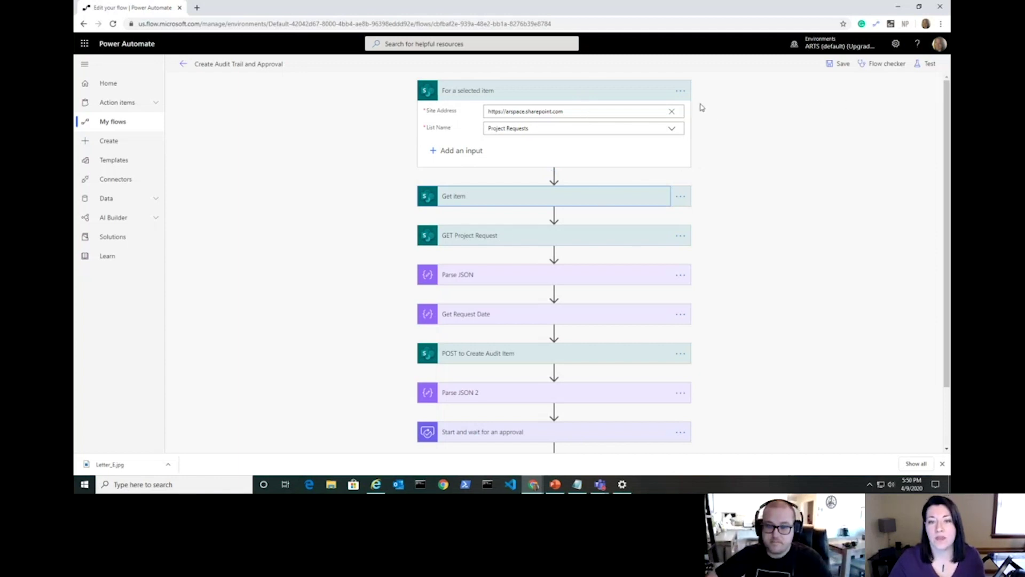
click(506, 201)
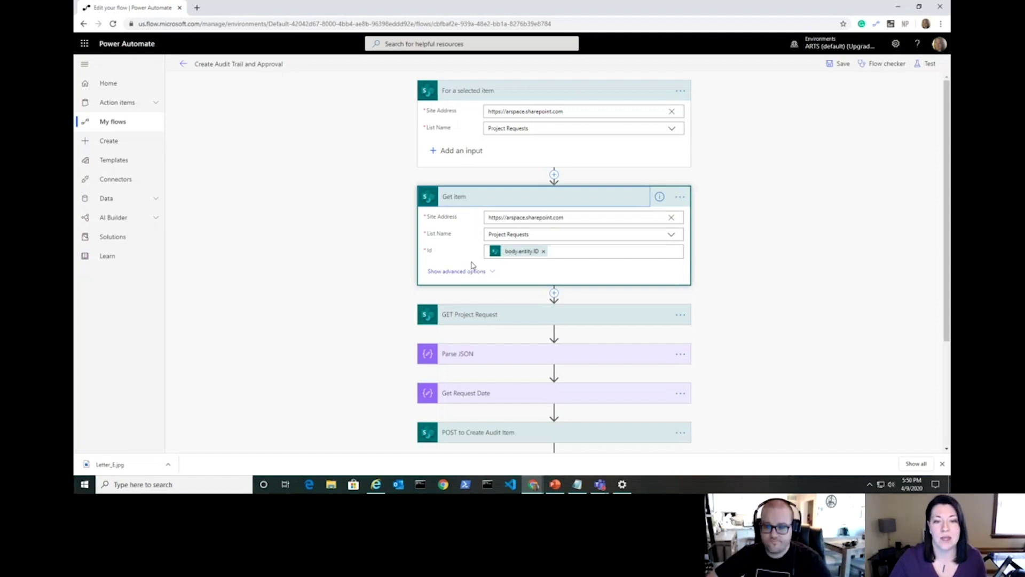
click(480, 203)
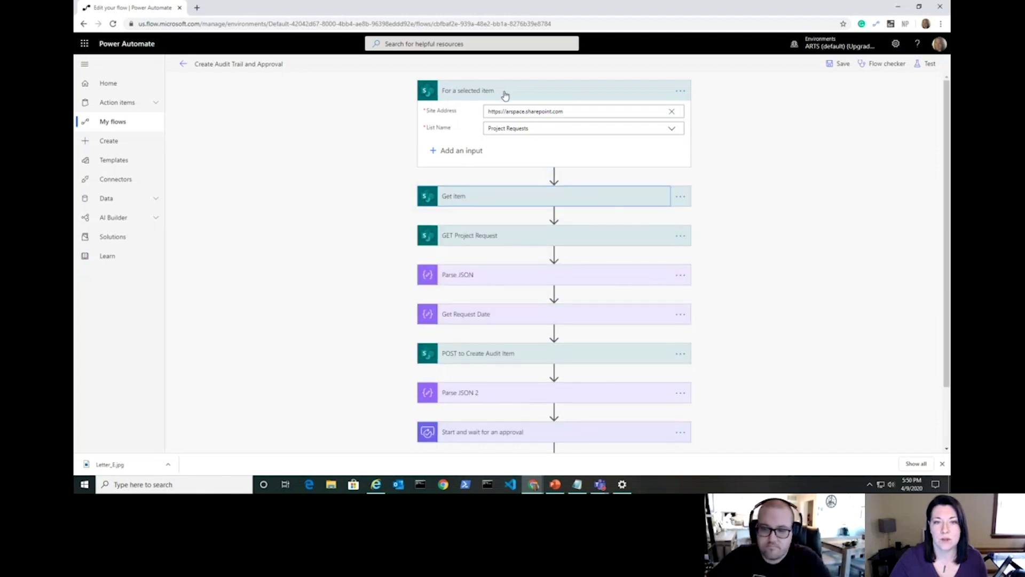
click(504, 94)
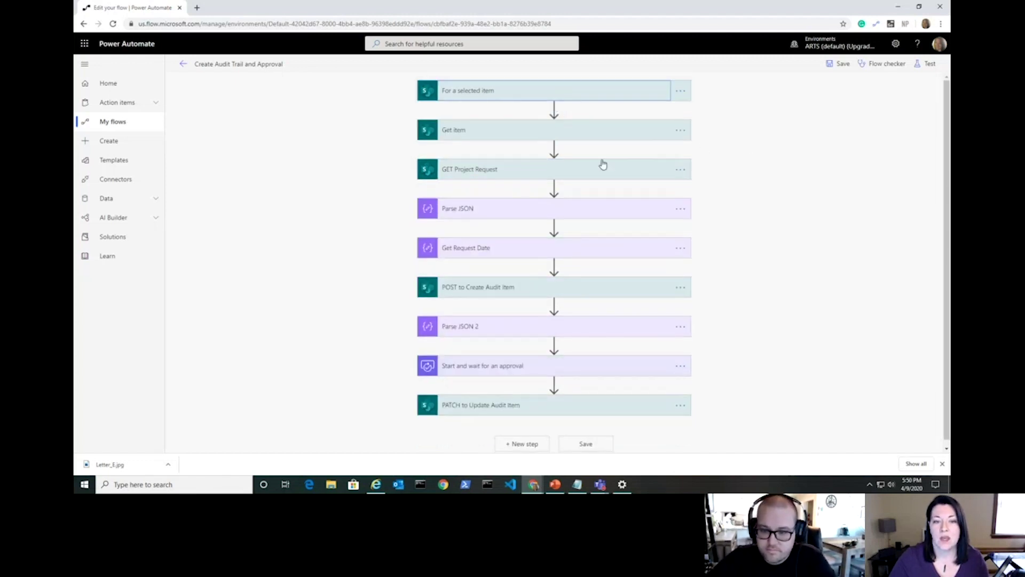
Examine the GET Project Request action's method, Uri and headers, including the source of the ID token in the Uri
click(559, 174)
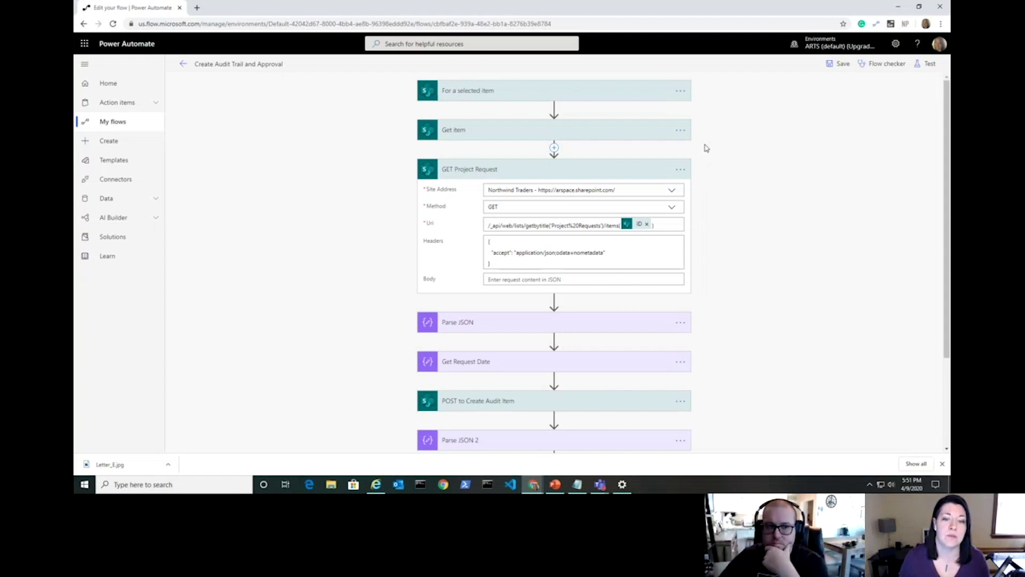
scroll(945, 149, down, 1)
scroll(945, 150, down, 3)
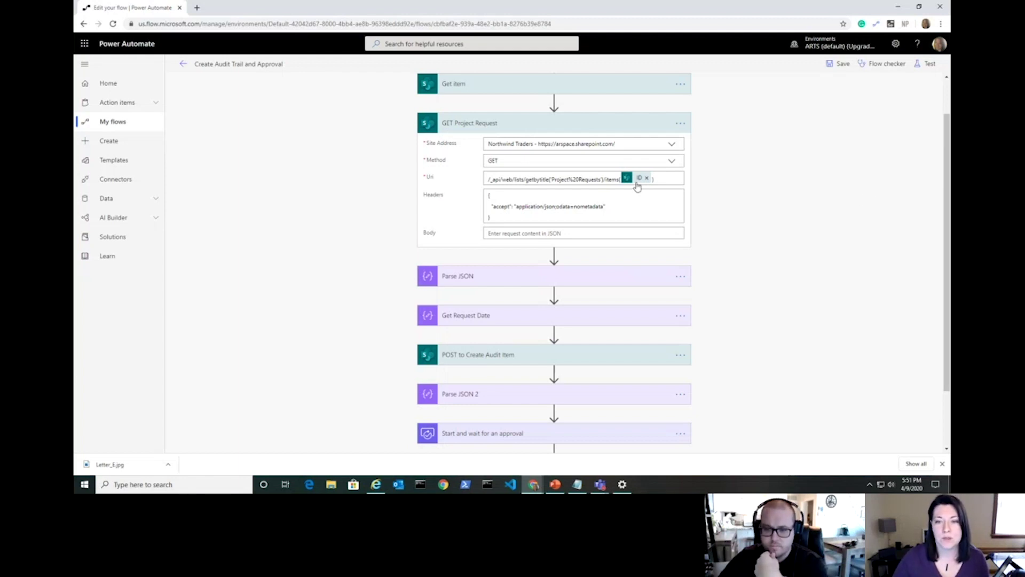
mouse_move(635, 184)
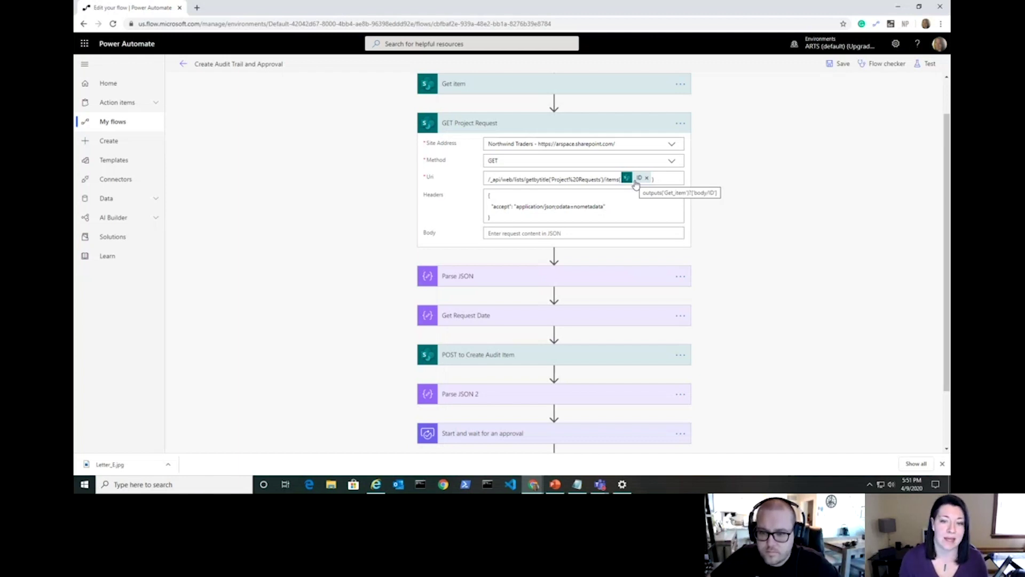
drag(943, 147, 943, 178)
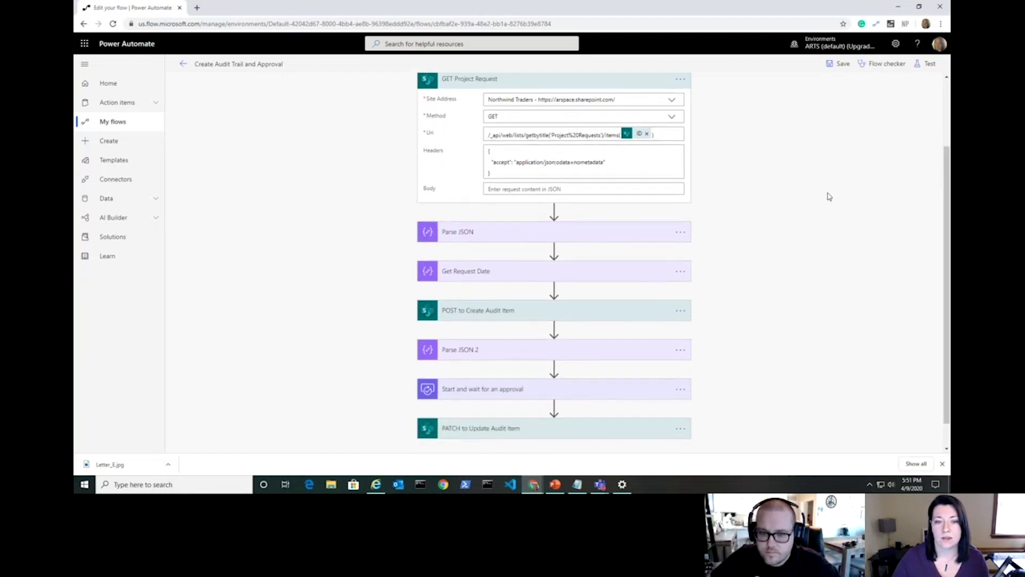
Review the Parse JSON content and schema and the Get Request Date input, collapsing the GET Project Request and Parse JSON actions
click(617, 238)
mouse_move(944, 199)
mouse_down()
mouse_move(945, 215)
mouse_move(945, 196)
mouse_up()
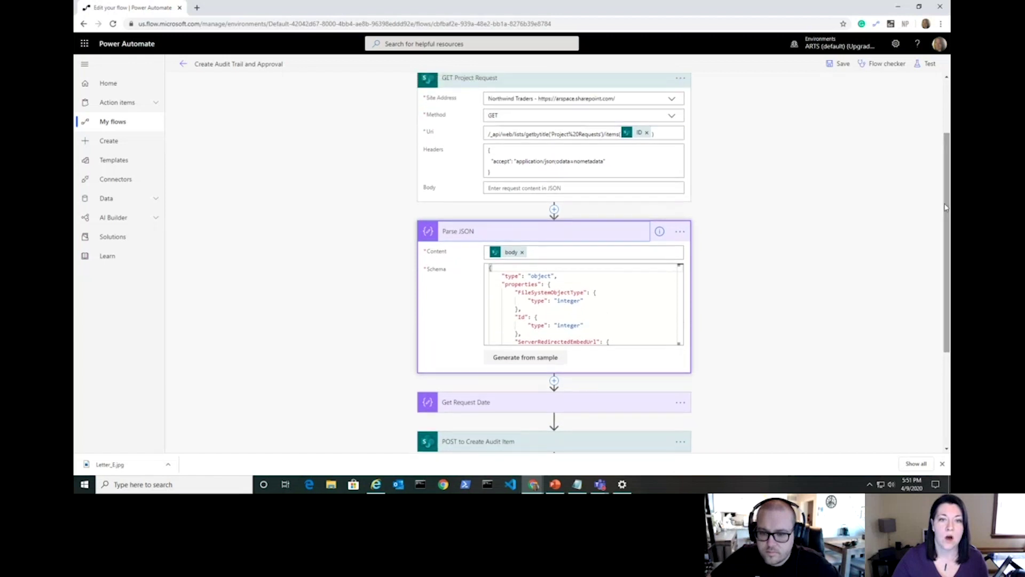
click(529, 87)
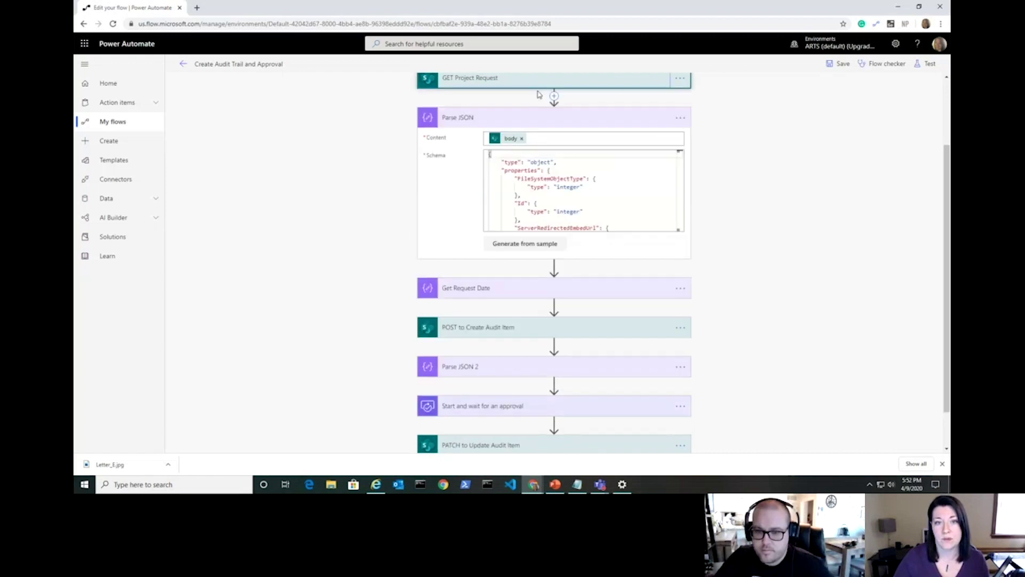
click(600, 120)
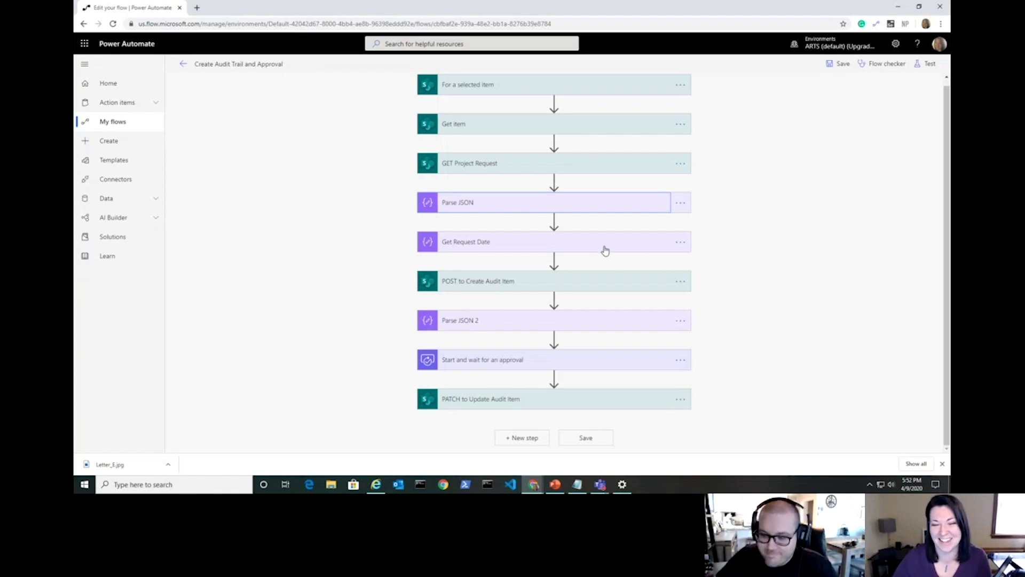
click(566, 246)
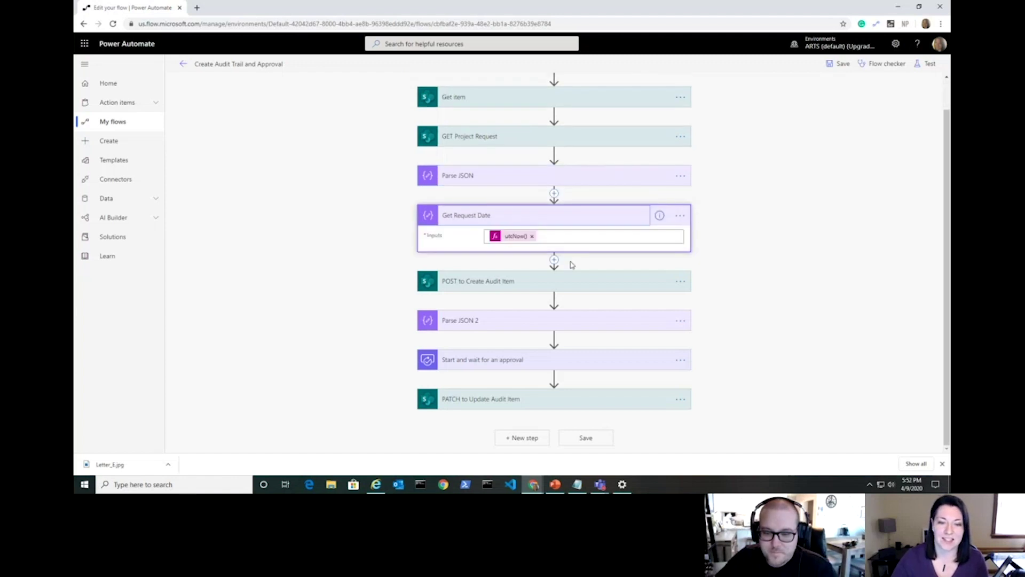
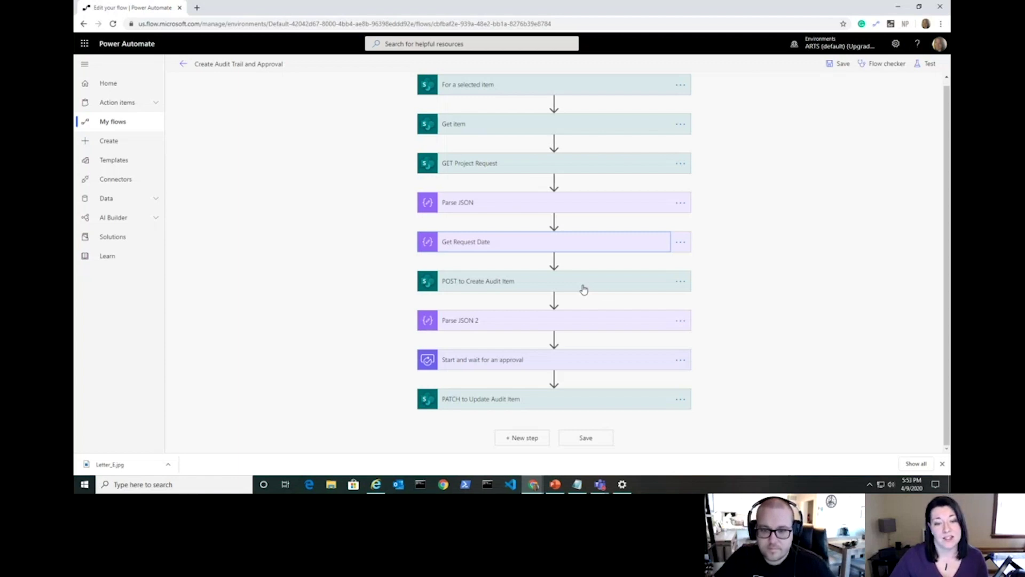
Examine the POST to Create Audit Item action's Uri, headers and body fields, then collapse it
click(560, 287)
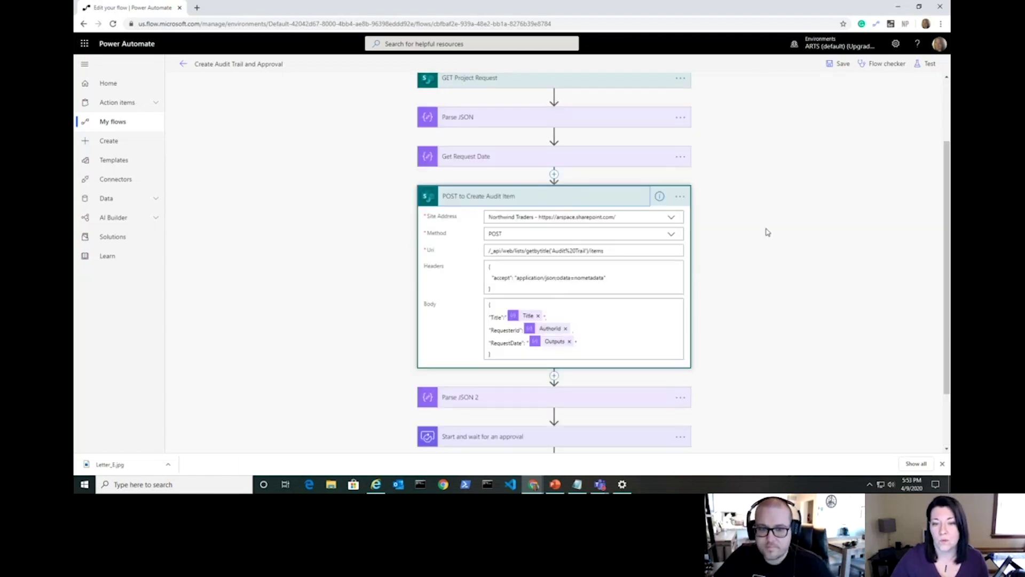
scroll(945, 197, down, 1)
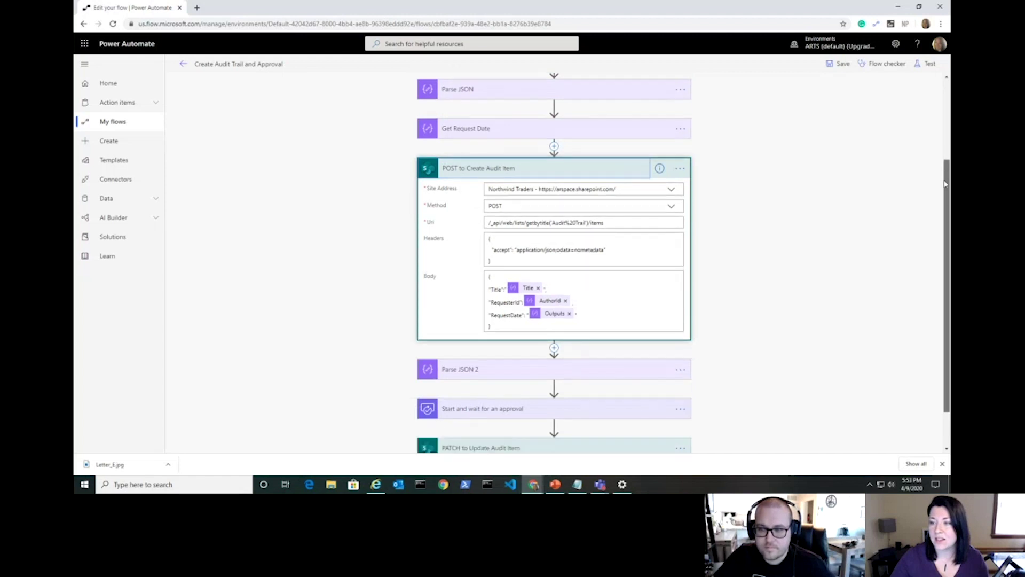
drag(945, 198, 947, 202)
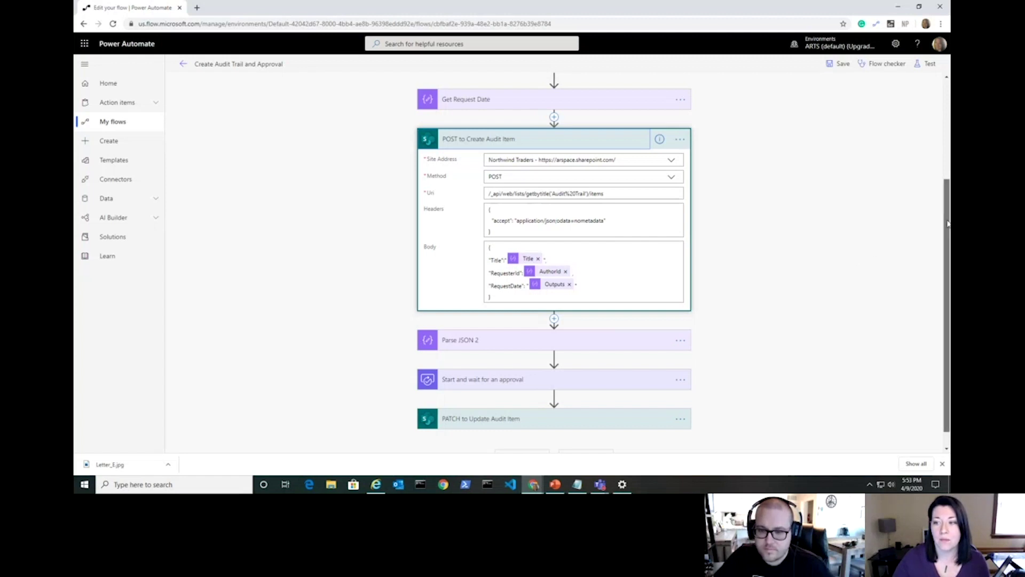
scroll(948, 223, up, 1)
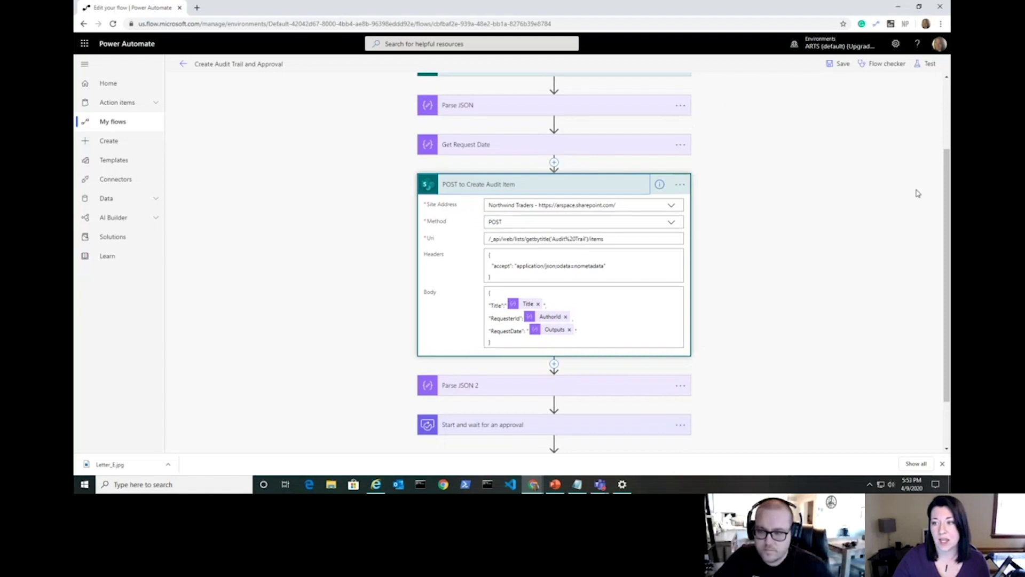
scroll(947, 224, up, 1)
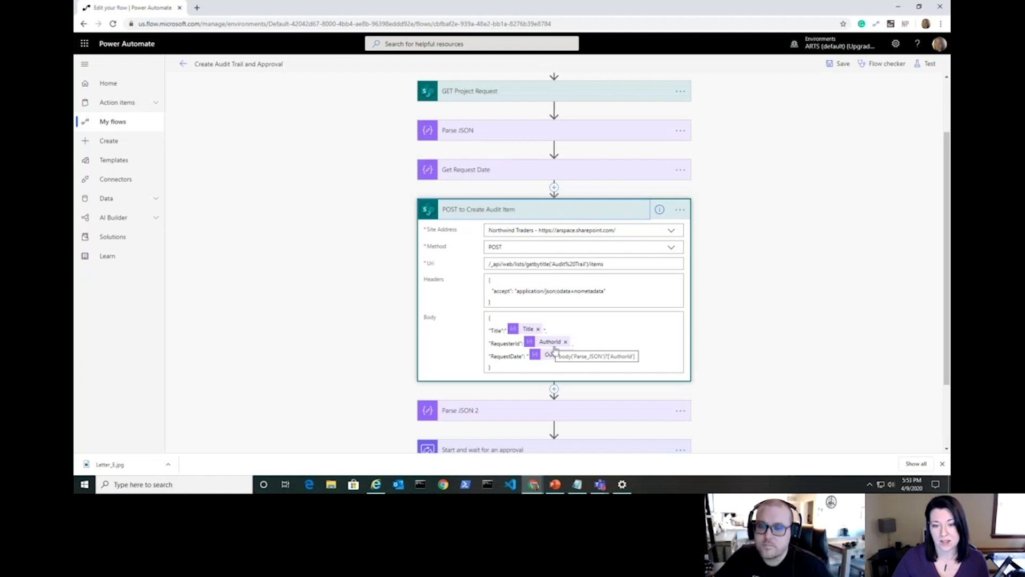
drag(944, 271, 944, 321)
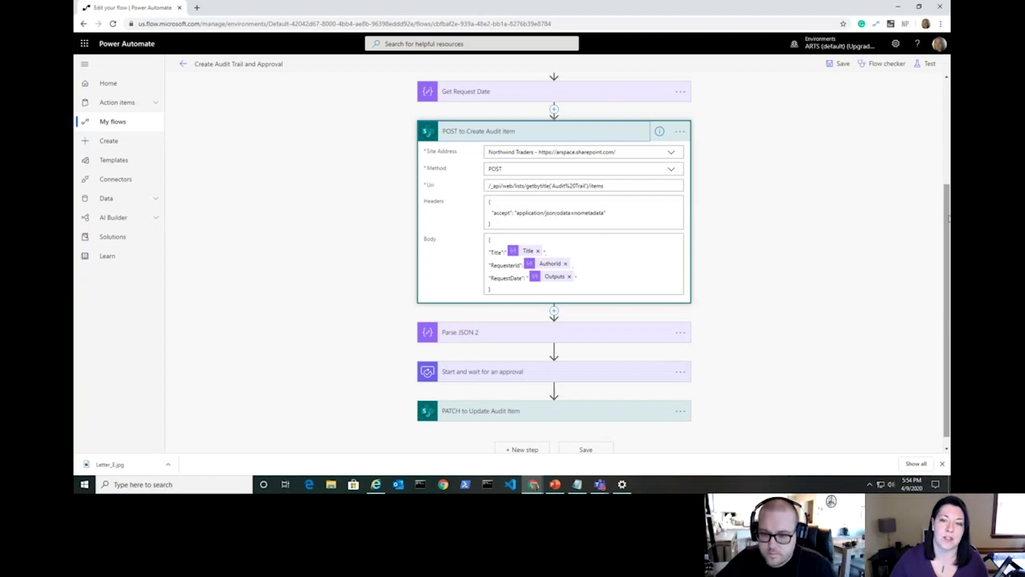
click(565, 138)
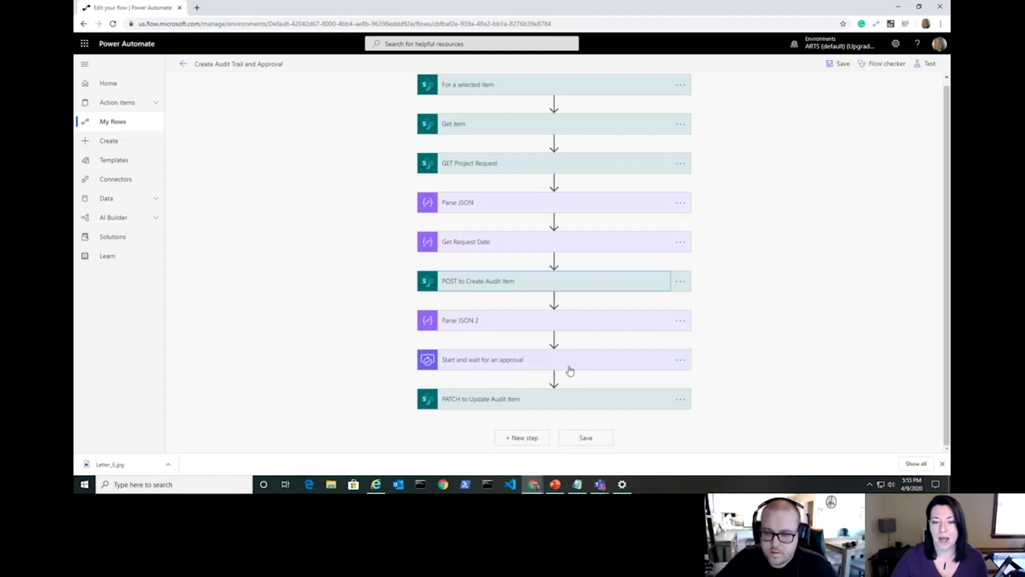
Review the approval type, title and assignee settings of the Start and wait for an approval action, then collapse it
click(665, 360)
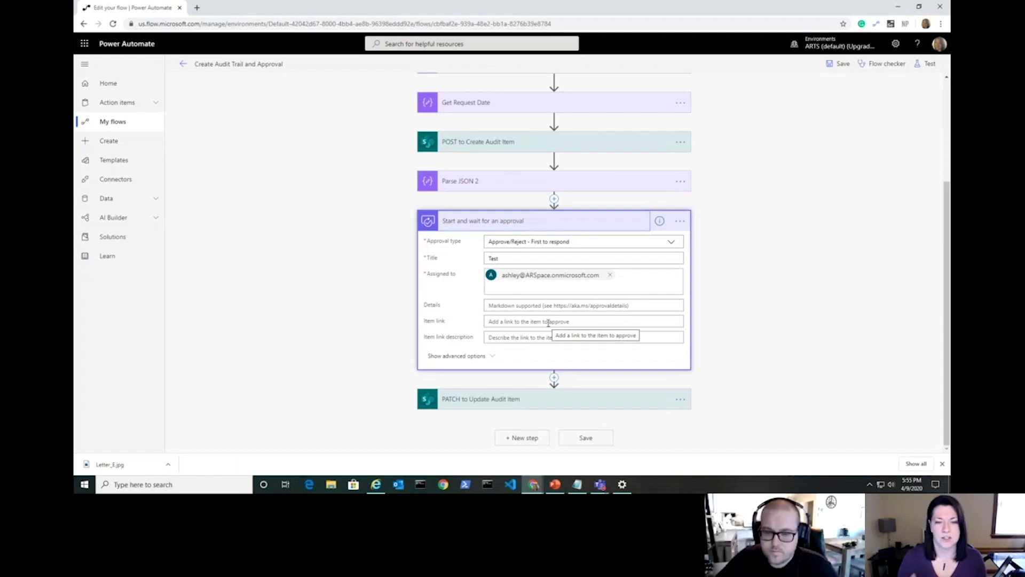
click(559, 224)
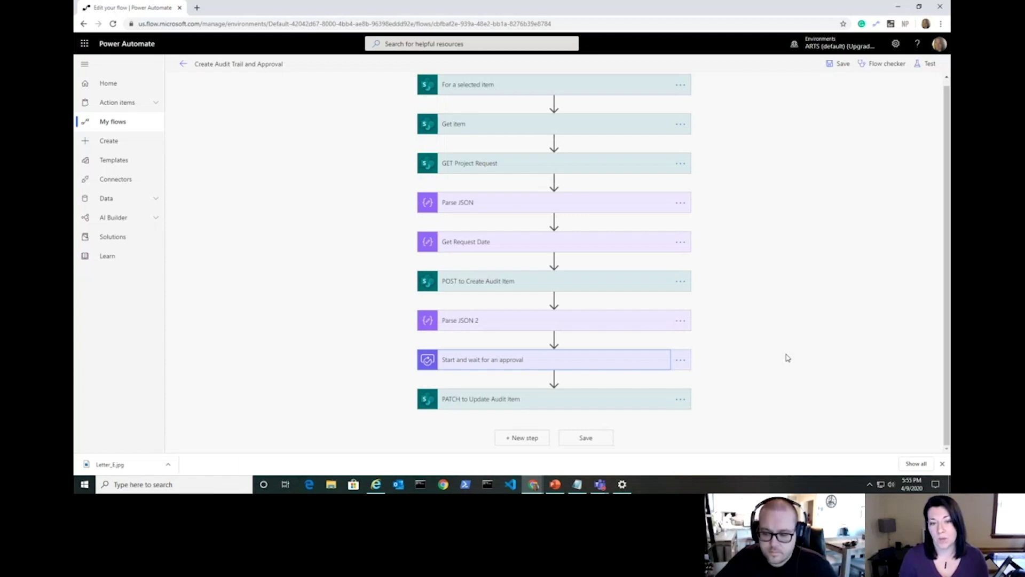
Examine the PATCH to Update Audit Item action's method, Uri, headers and body fields, then collapse it
click(556, 401)
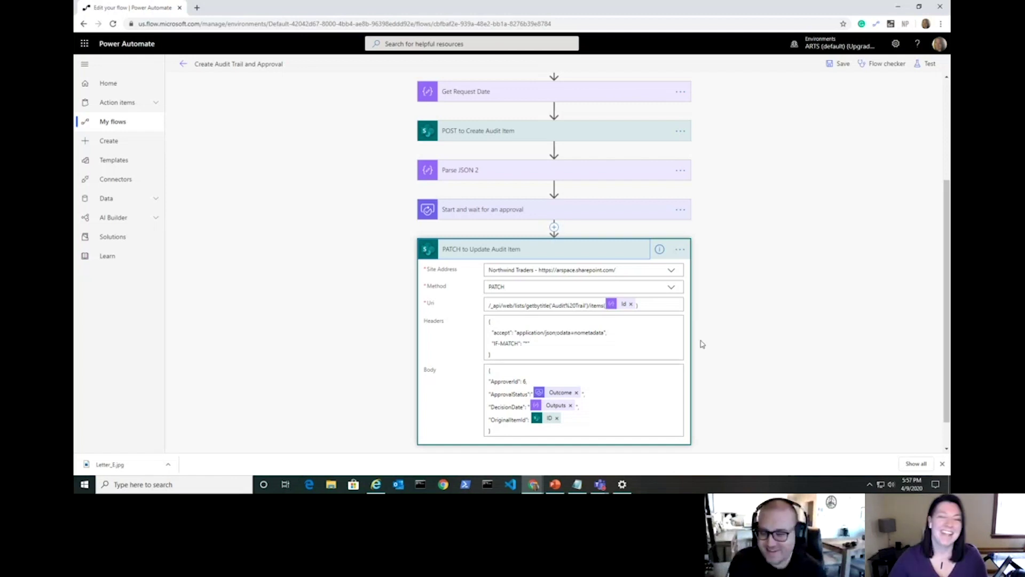
click(610, 249)
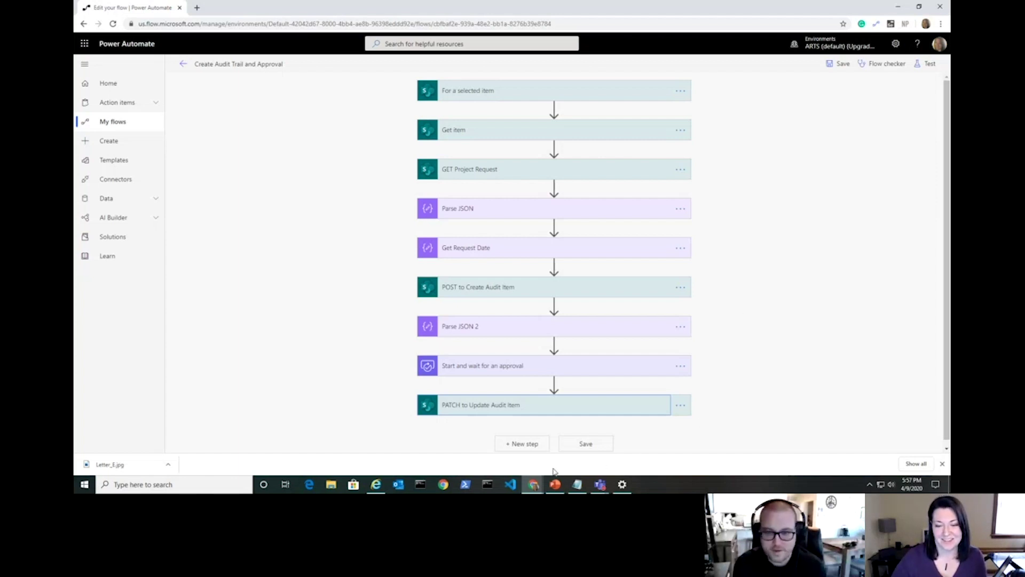
Switch to the Northwind Traders SharePoint site, select Project Evermore in Project Requests and check the Audit Trail list
mouse_move(535, 487)
click(578, 453)
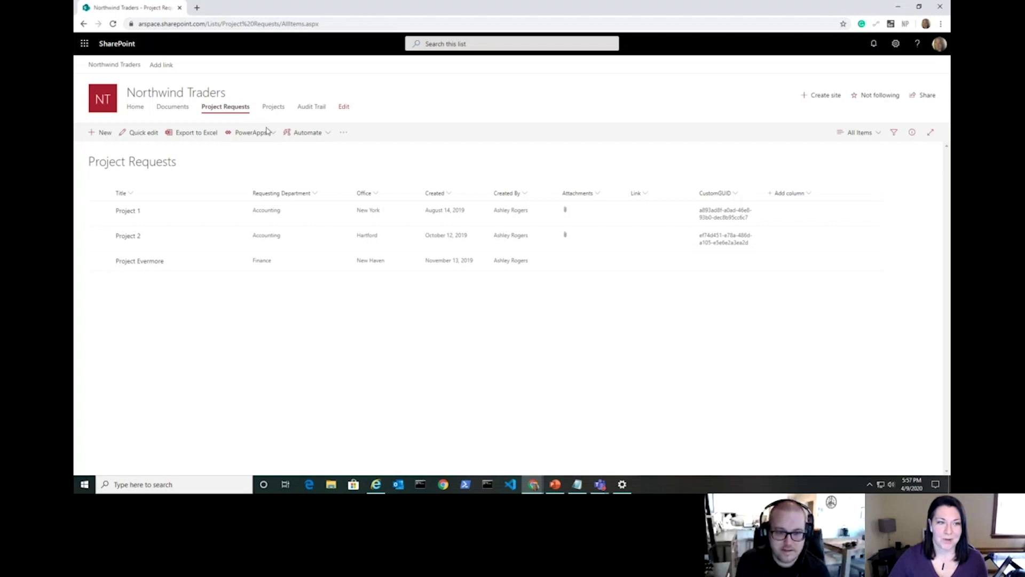
click(99, 262)
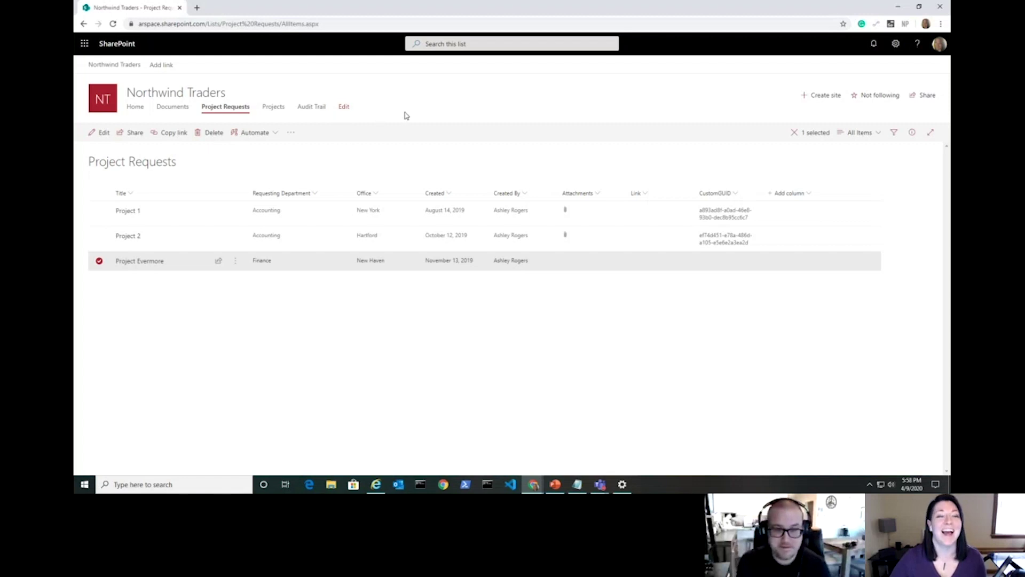
click(311, 109)
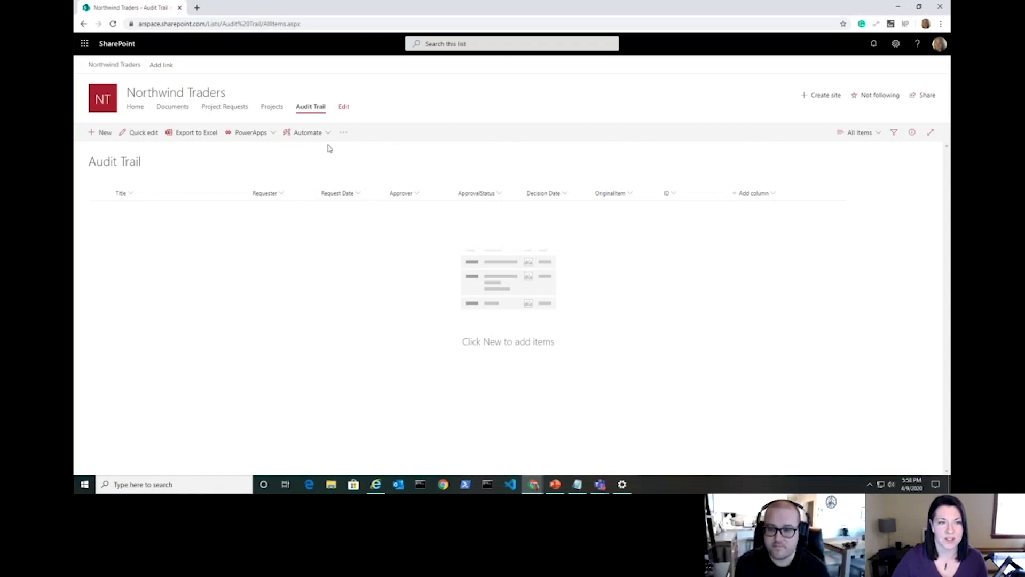
Run the Create Audit Trail and Approval flow on the Project Evermore item in the Project Requests list
click(227, 109)
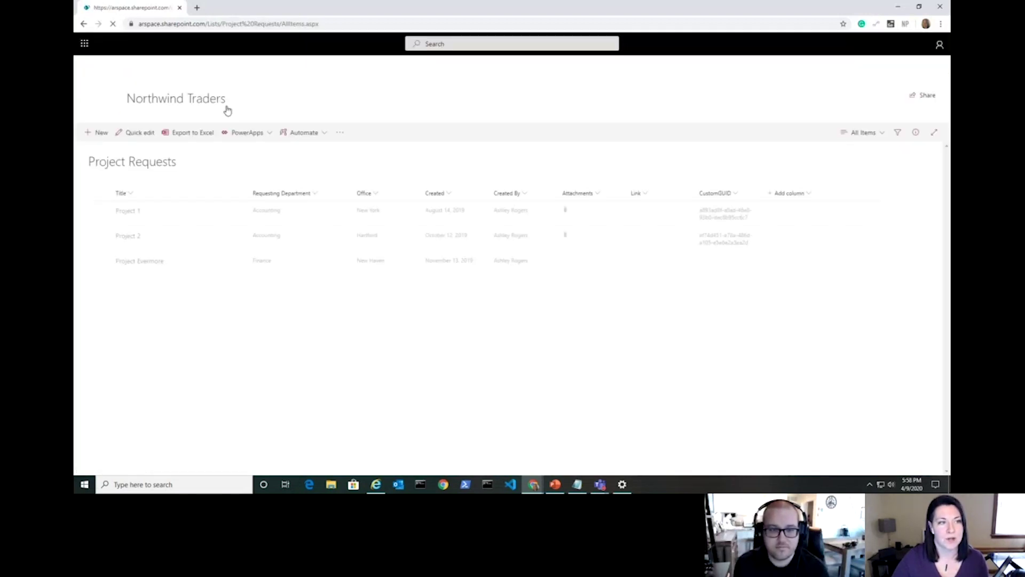
click(98, 261)
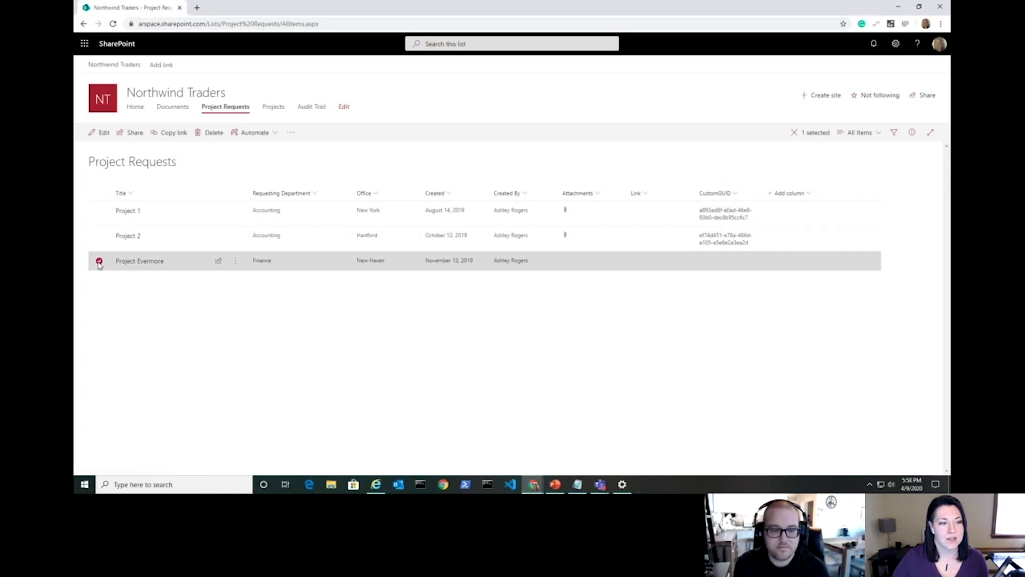
click(275, 135)
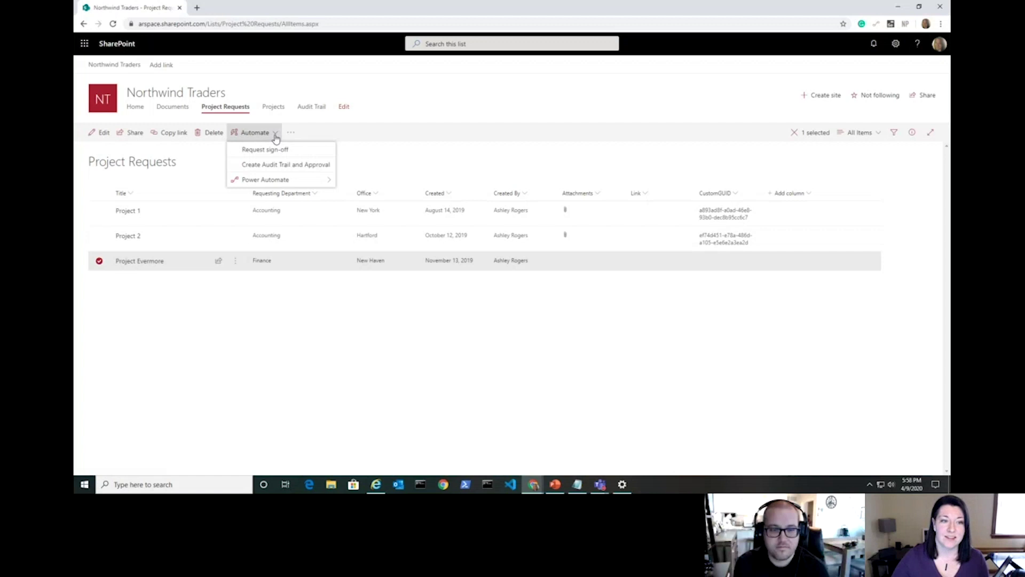
click(296, 170)
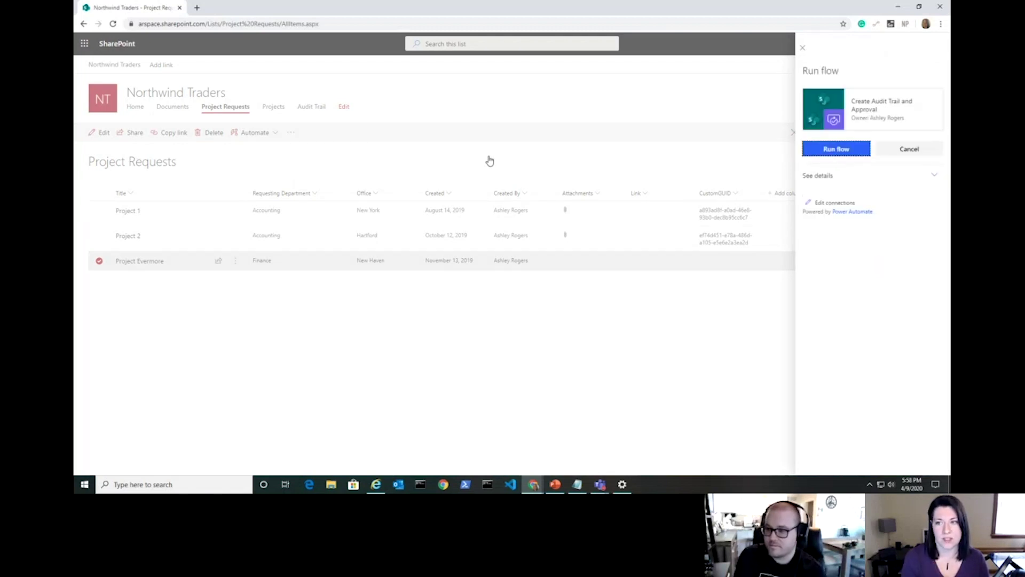
click(828, 150)
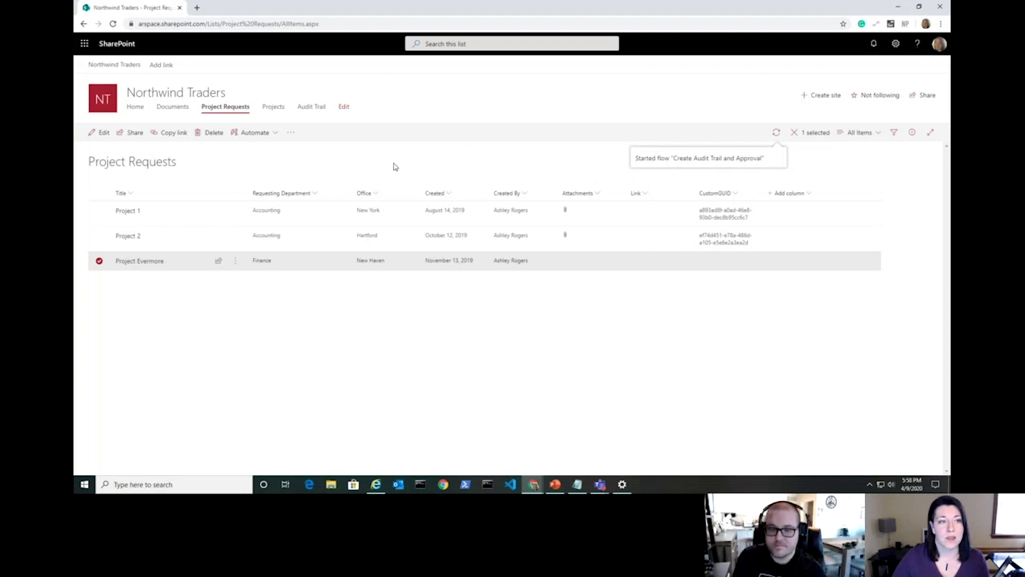
Switch to Power Automate and open the latest run of the Create Audit Trail and Approval flow to inspect its progress
mouse_move(534, 484)
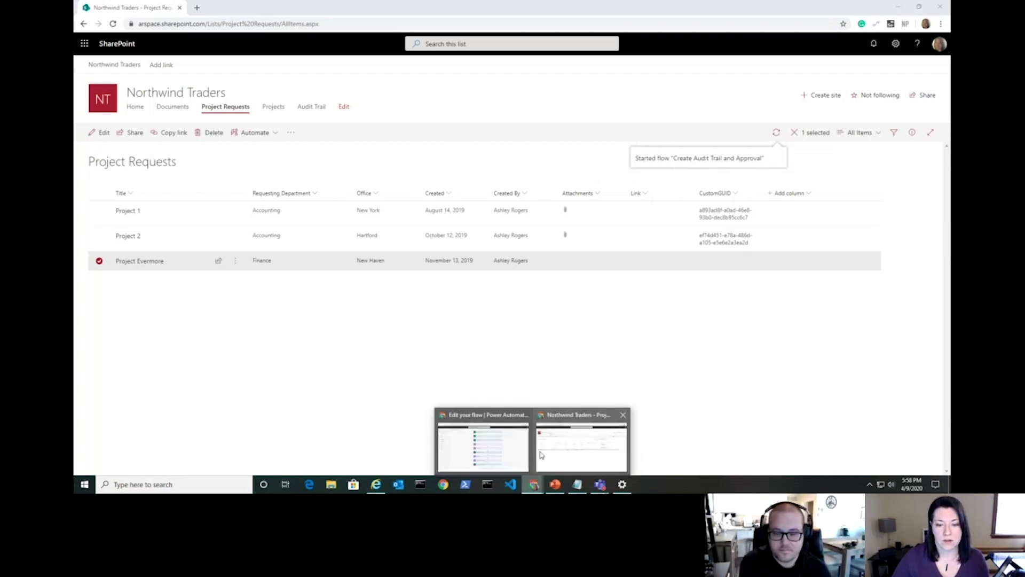
click(506, 451)
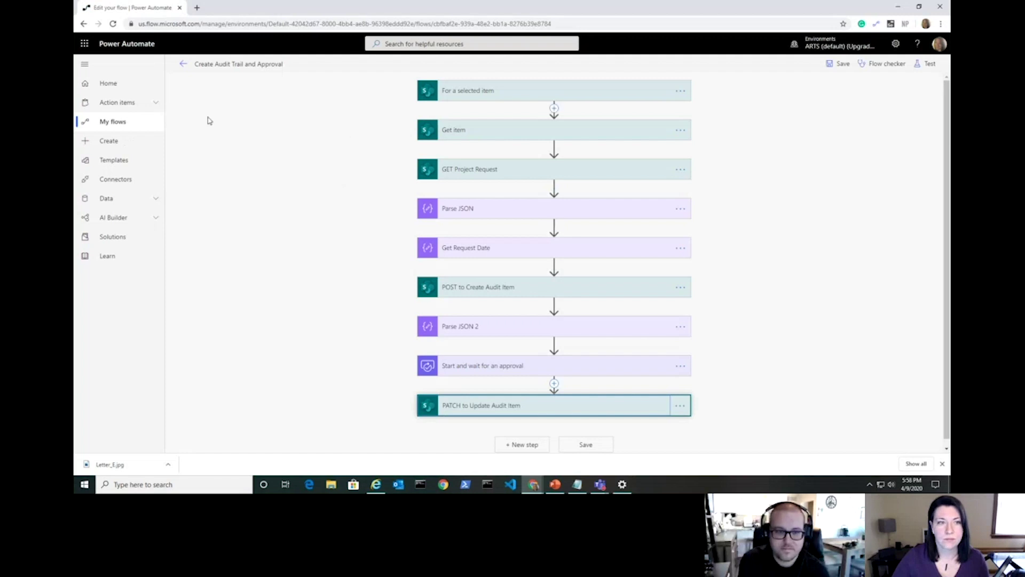
click(138, 122)
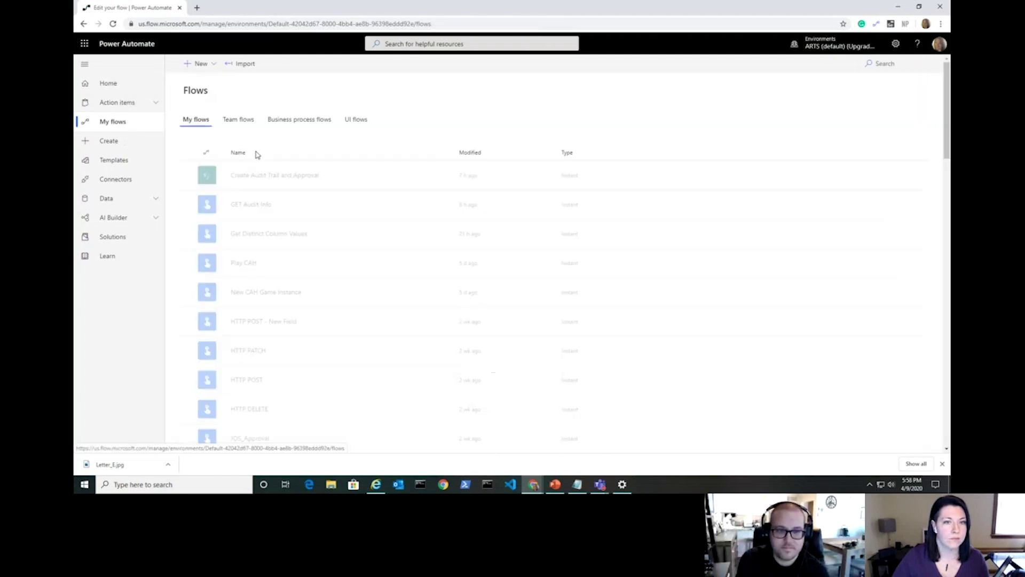
click(248, 176)
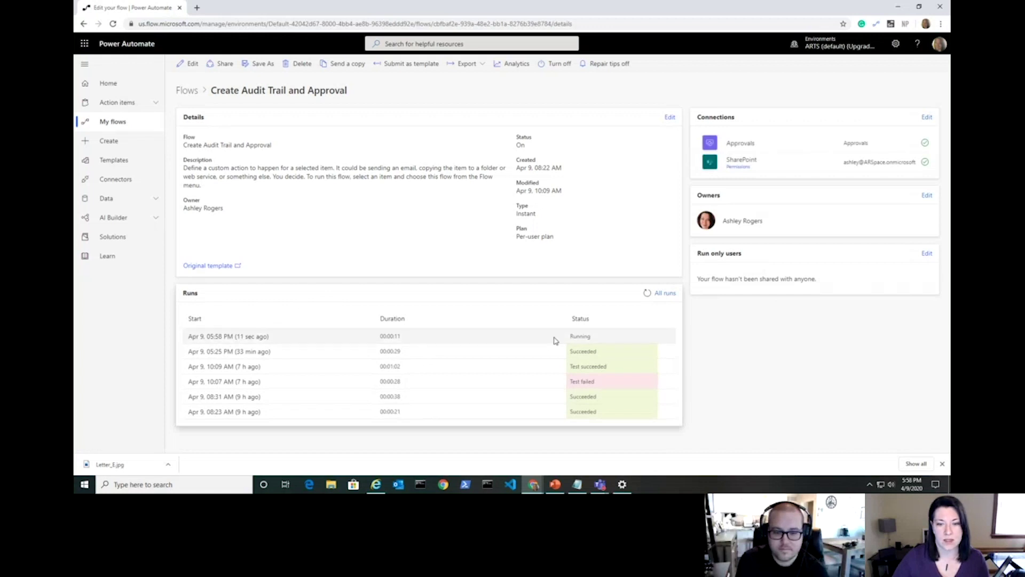
click(246, 338)
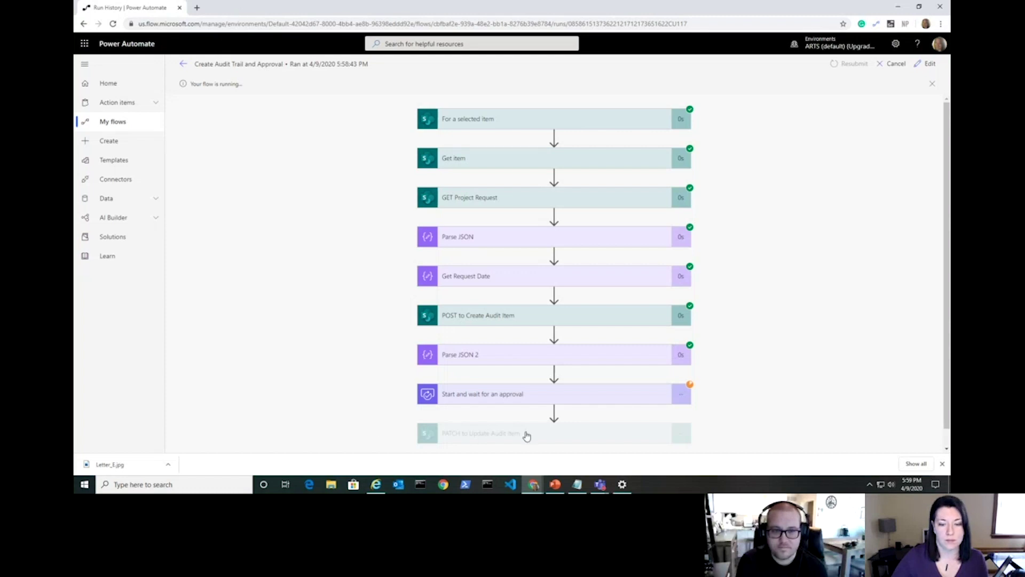
Switch to the SharePoint site and inspect the Project Evermore item in the Audit Trail list
mouse_move(529, 480)
click(582, 443)
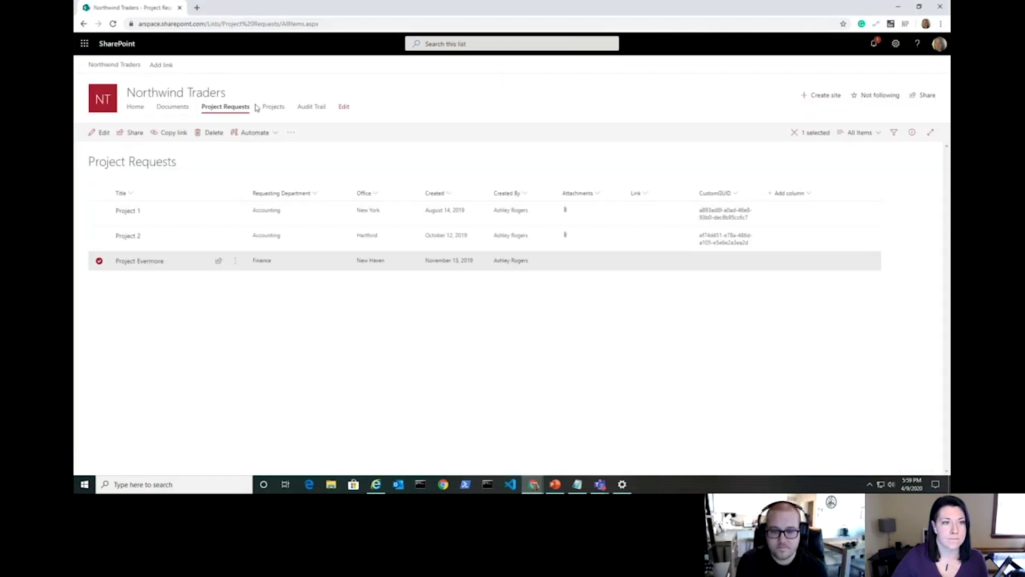
click(307, 107)
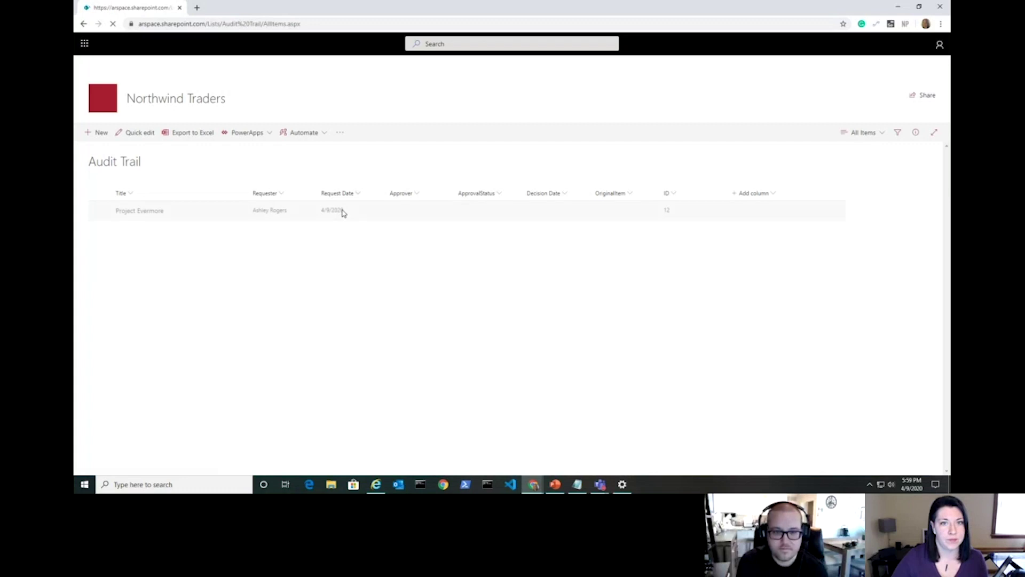
click(101, 215)
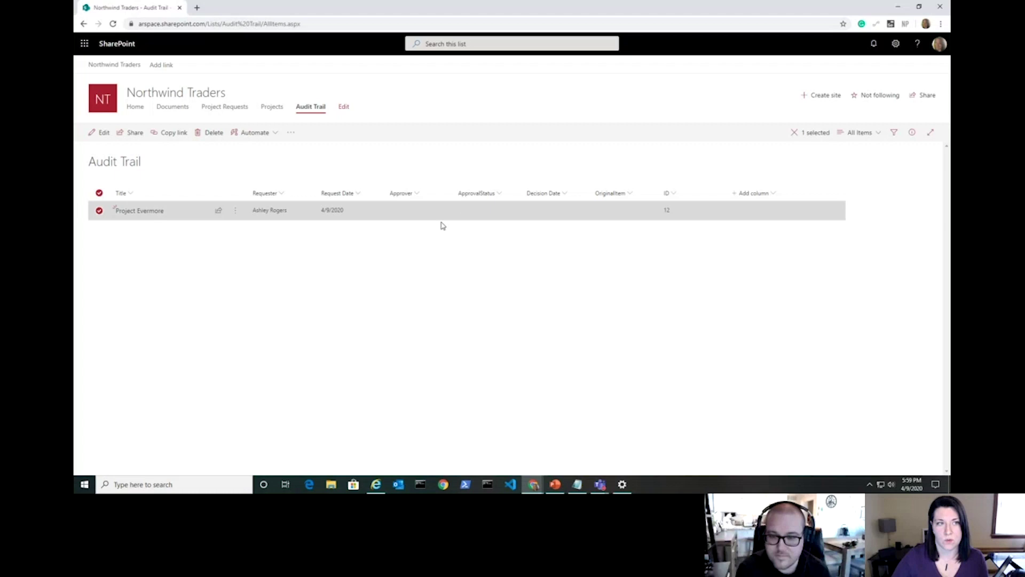
Bring the SharePoint page into the Power Automate browser window, approve the pending Test request without a comment and return to the home page
drag(169, 13, 149, 11)
click(149, 12)
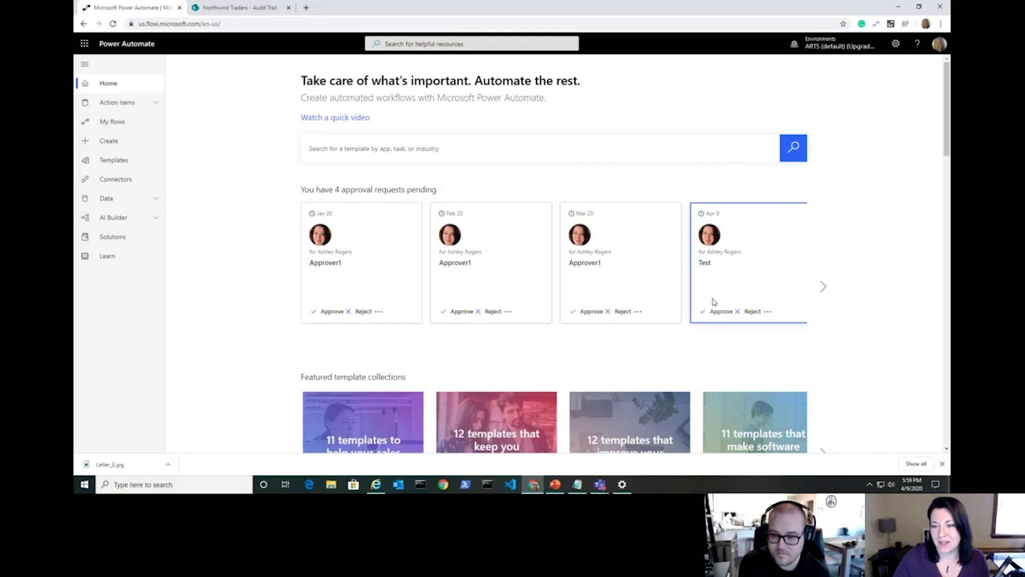
click(717, 315)
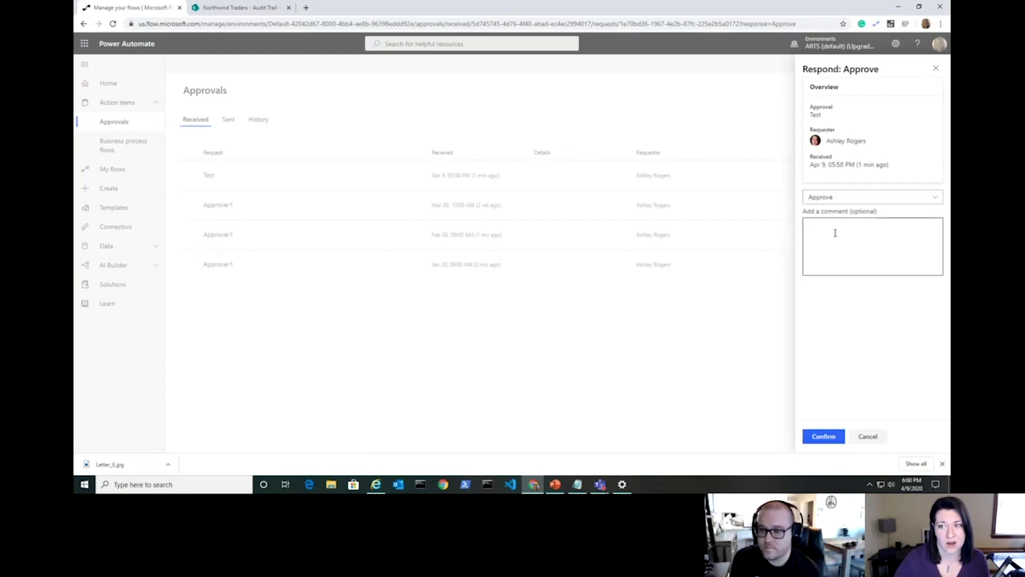
click(823, 438)
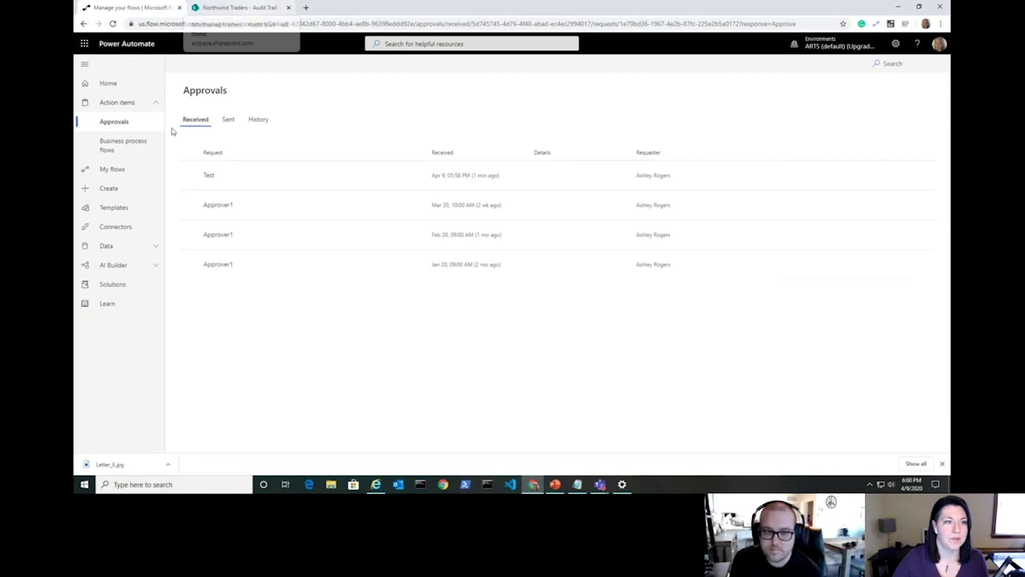
click(110, 84)
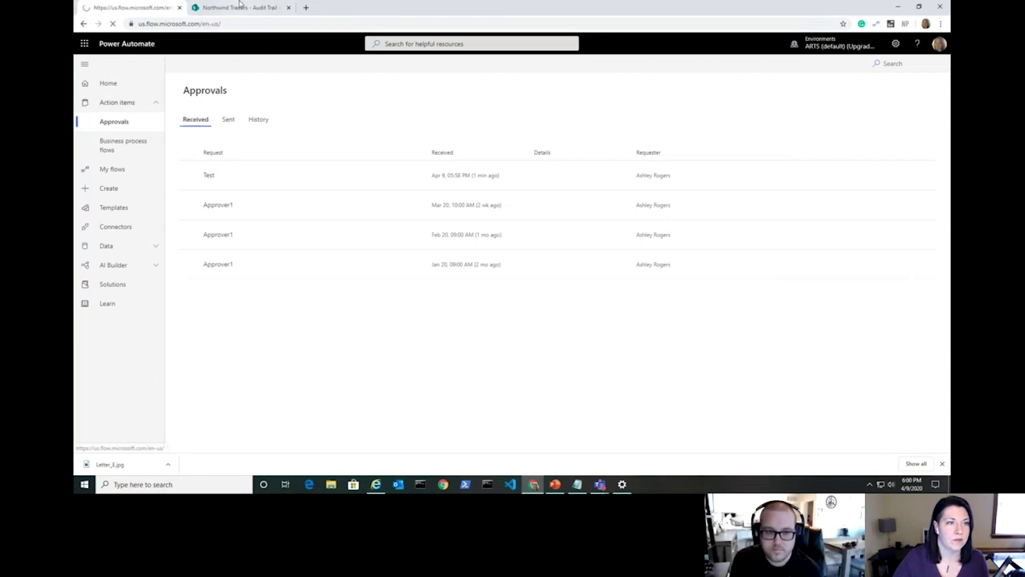
Review the Project Evermore audit item's approval fields in SharePoint and follow its OriginalItem link, then return to the Audit Trail list
click(241, 8)
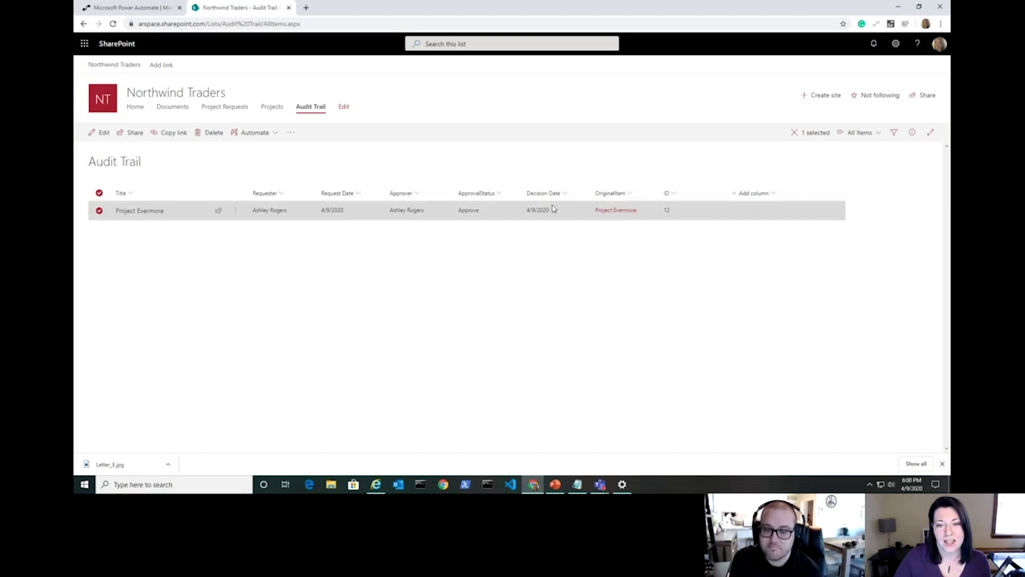
click(620, 212)
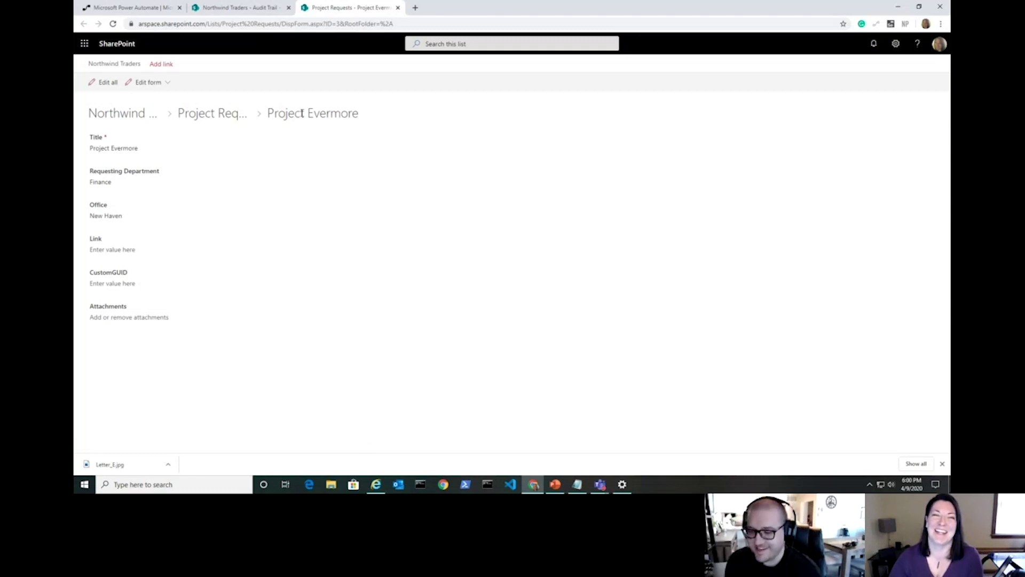
click(256, 13)
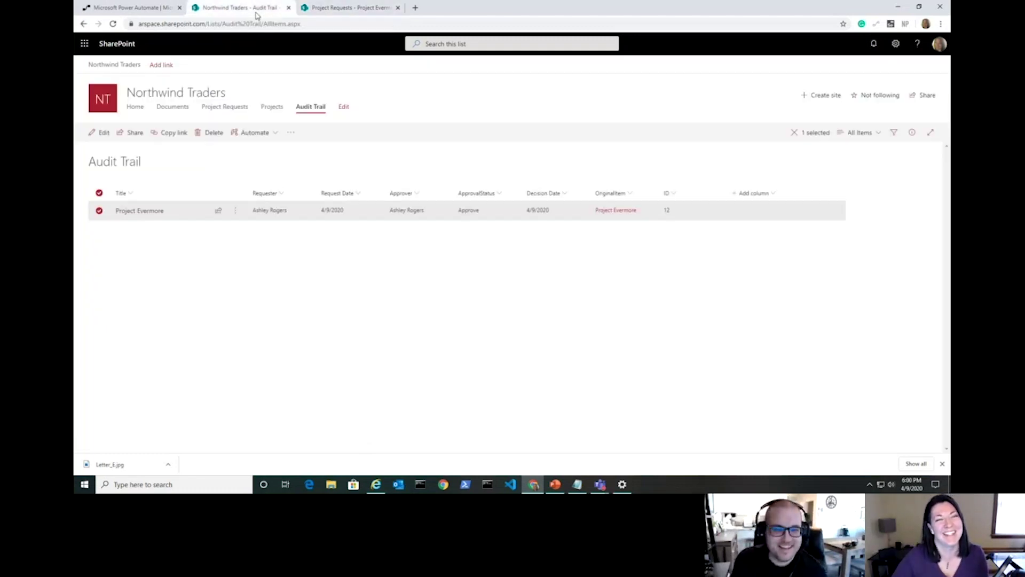
Switch to Power Automate and open the Apr 9, 05:58 PM run of the Create Audit Trail and Approval flow
click(128, 8)
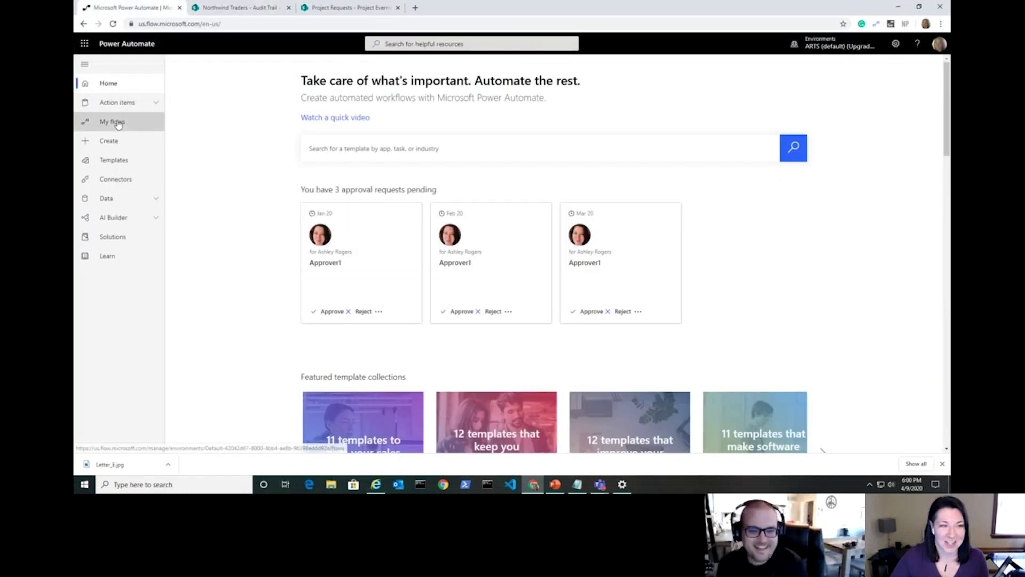
click(115, 121)
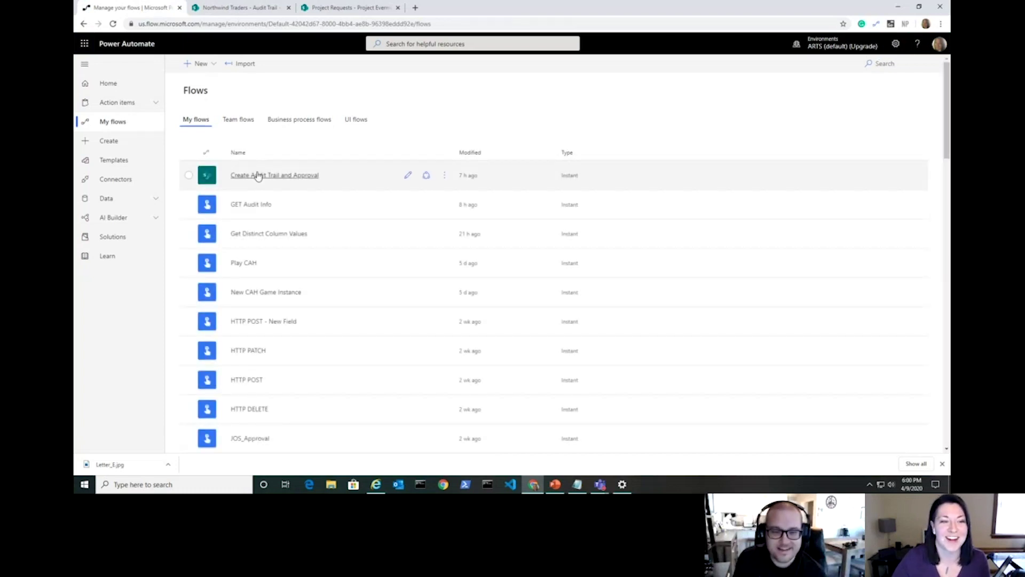
click(256, 175)
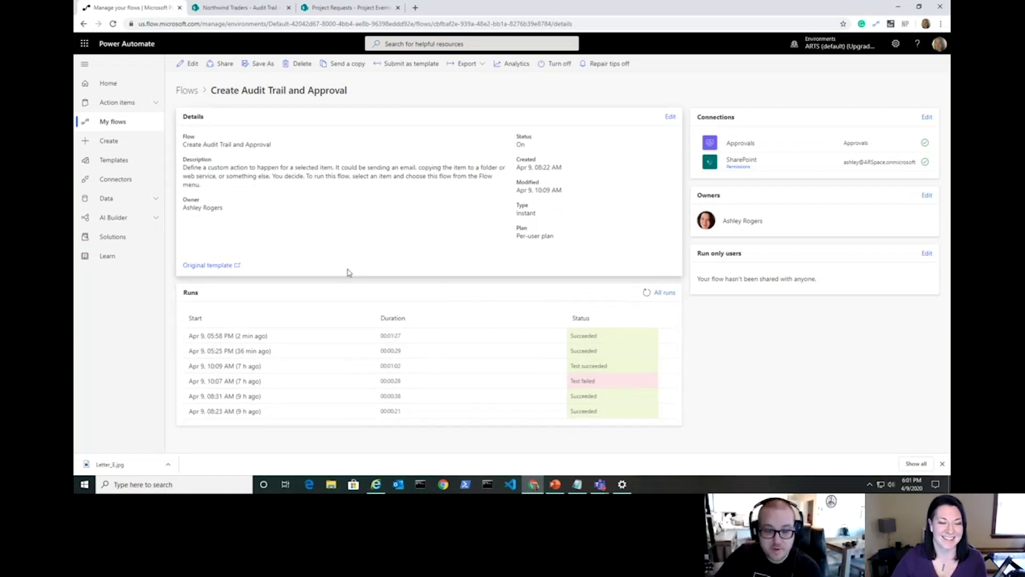
click(245, 338)
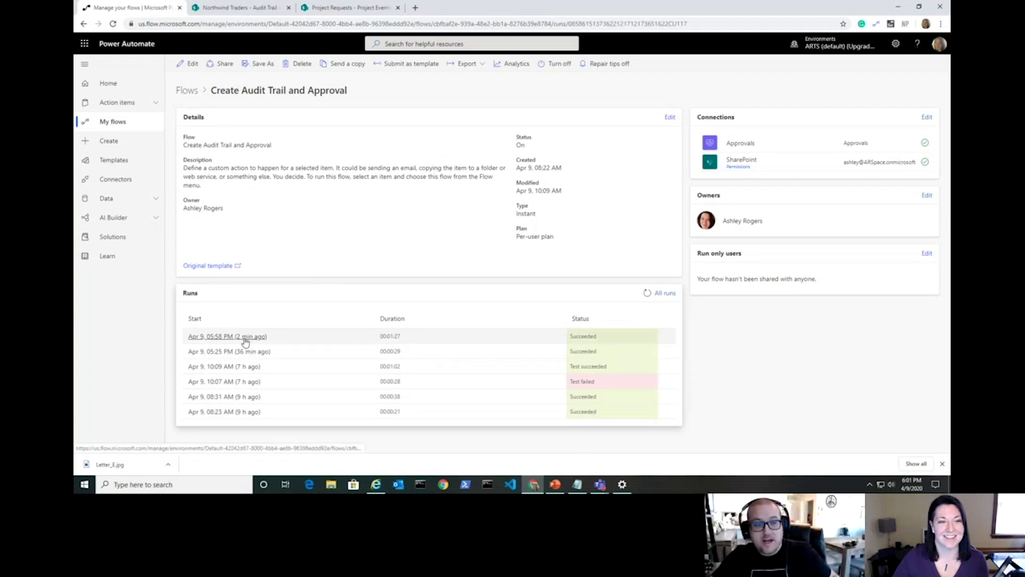